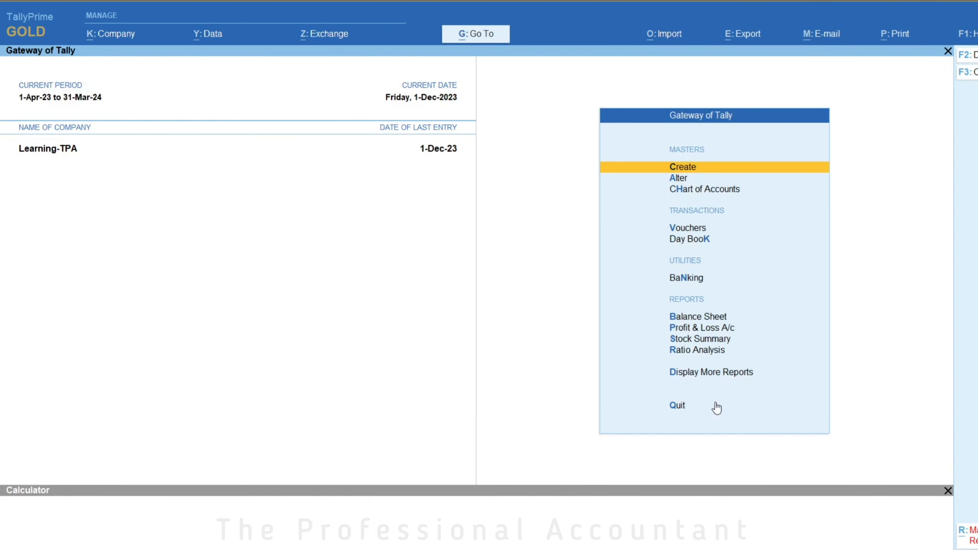
# Open the ledger vouchers report for the TRANSPORTATION CHARGES (RCM) ledger
pyautogui.write('dal')
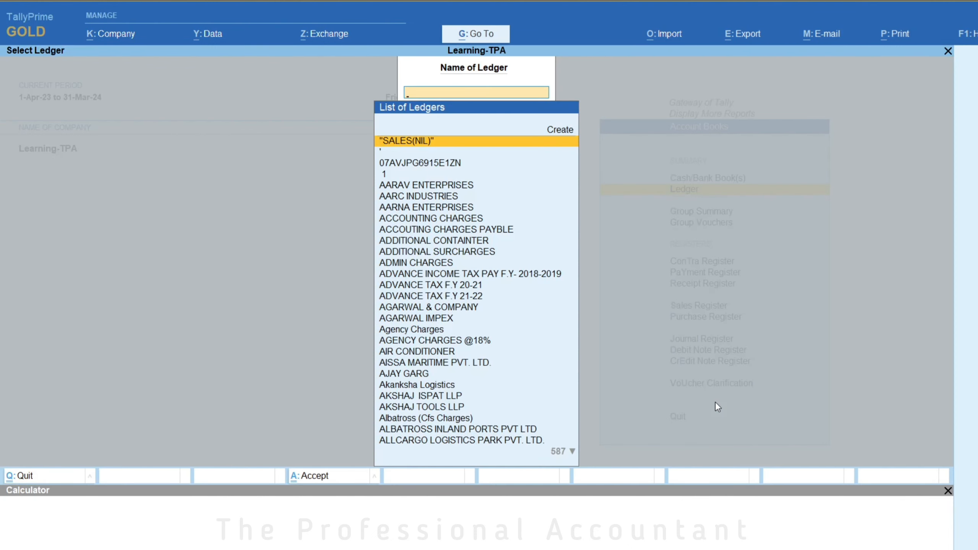
pyautogui.write('RCM')
pyautogui.press('Up')
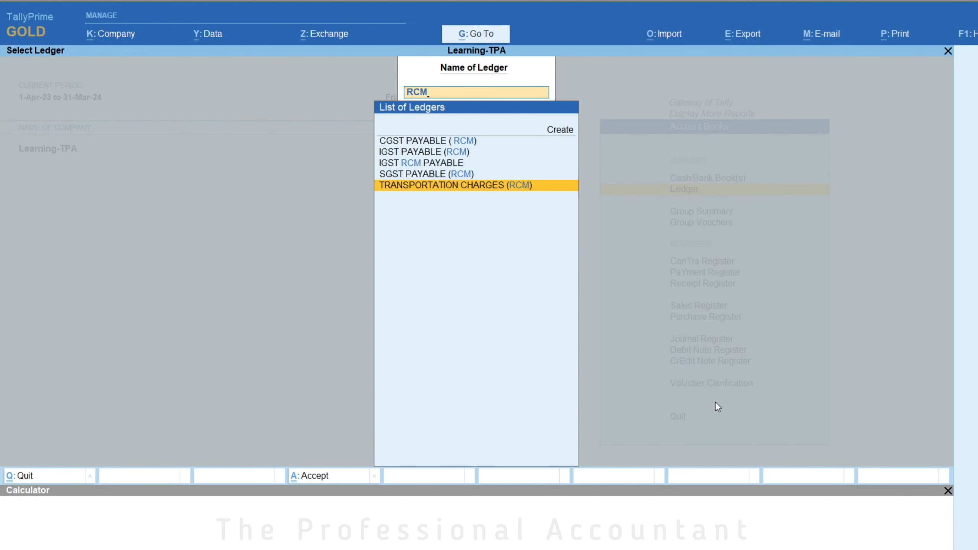
pyautogui.press('Return')
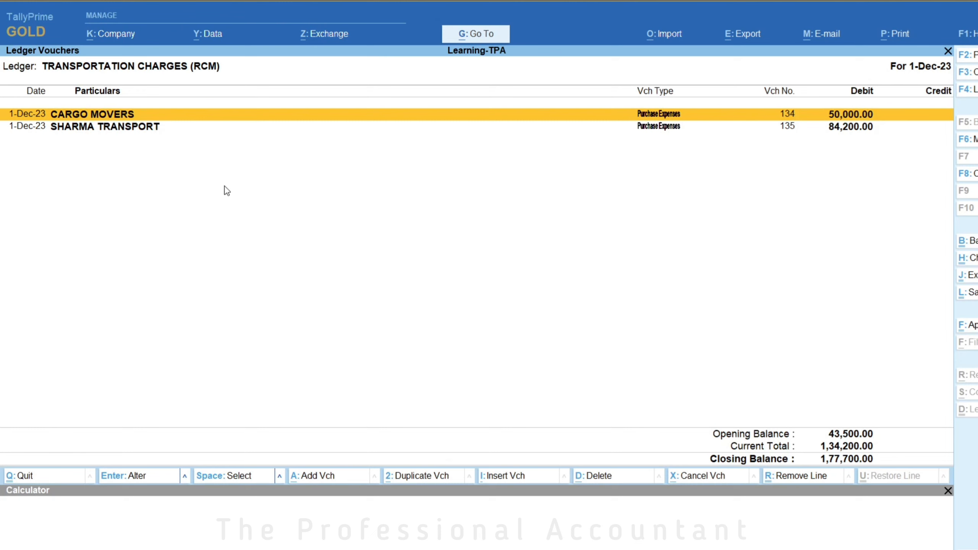
# Open the CARGO MOVERS purchase expense voucher and check the party ledger's tax registration details without changing them
pyautogui.press('Down')
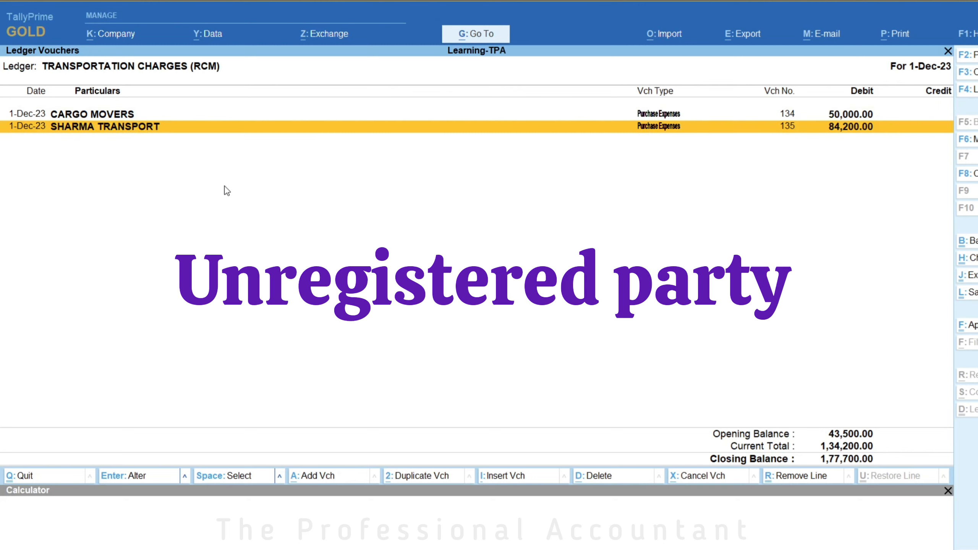
pyautogui.press('Up')
pyautogui.press('Return')
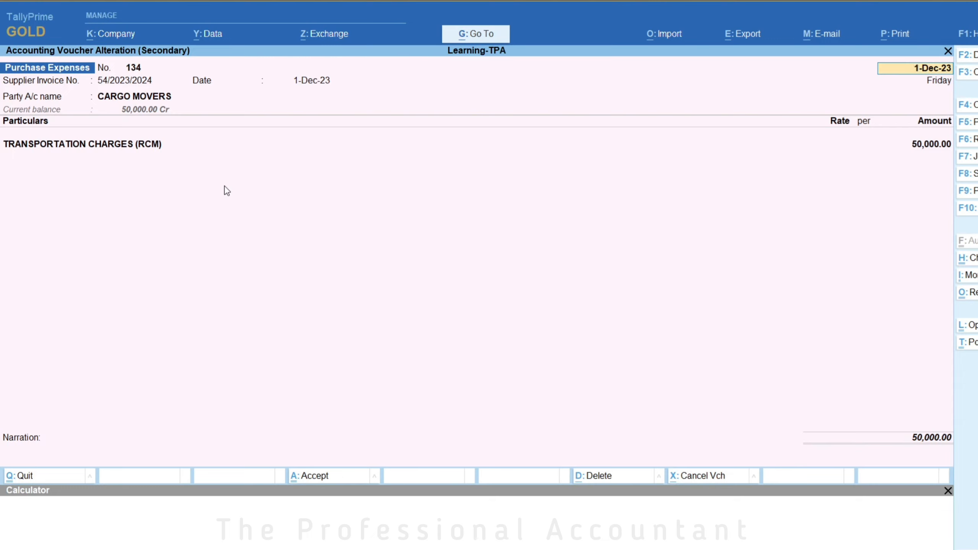
pyautogui.click(134, 98)
pyautogui.hotkey('ctrl', 'Return')
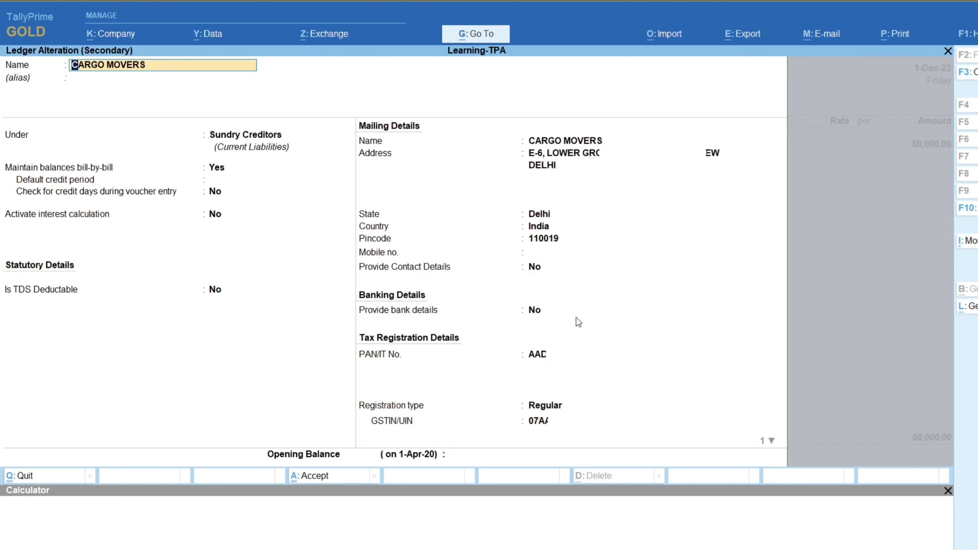
pyautogui.press('Escape')
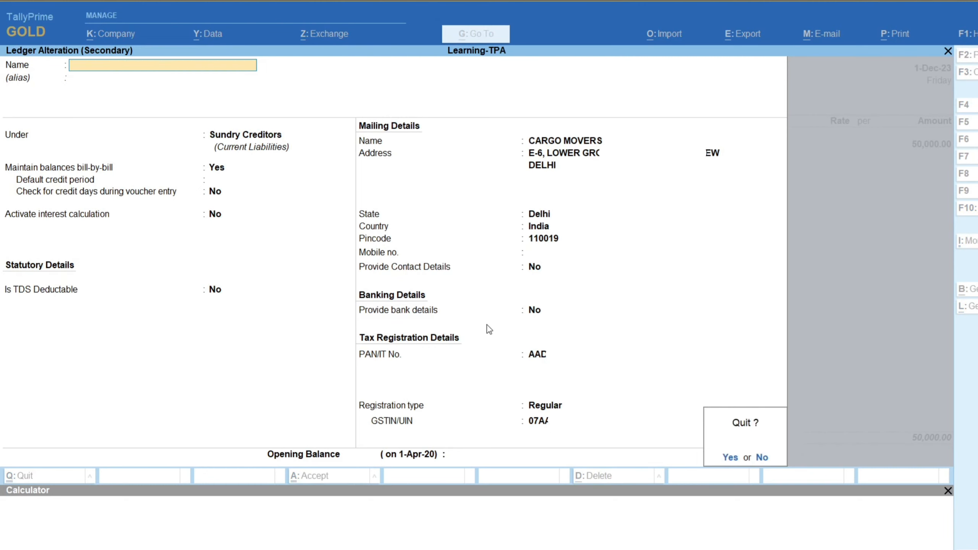
pyautogui.press('y')
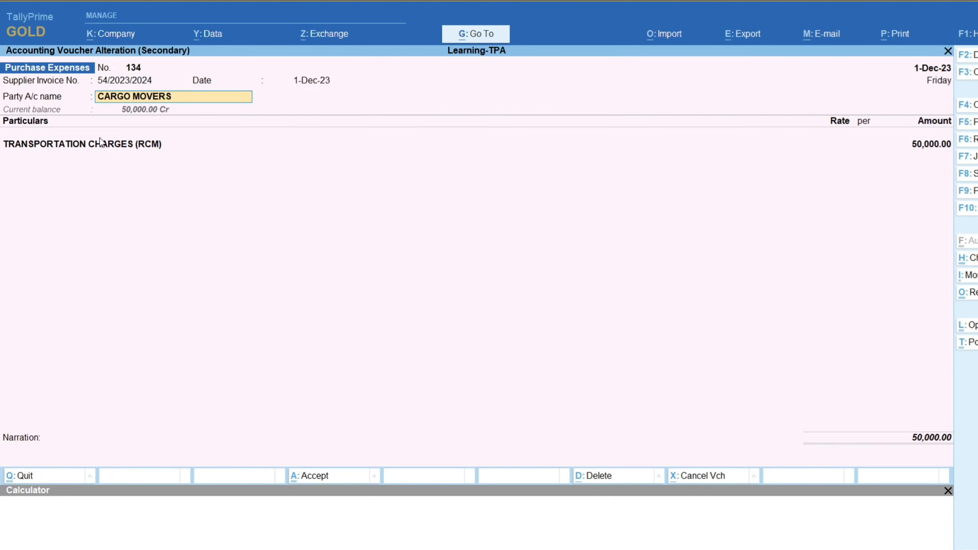
# Review the GST Rate & Related Details (History) of the TRANSPORTATION CHARGES (RCM) ledger used in the CARGO MOVERS voucher
pyautogui.click(82, 148)
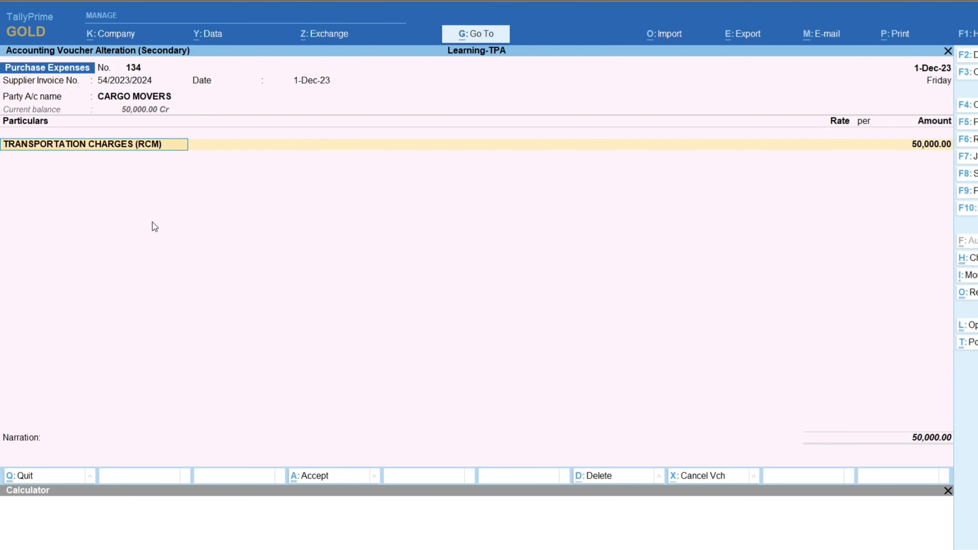
pyautogui.hotkey('ctrl', 'Return')
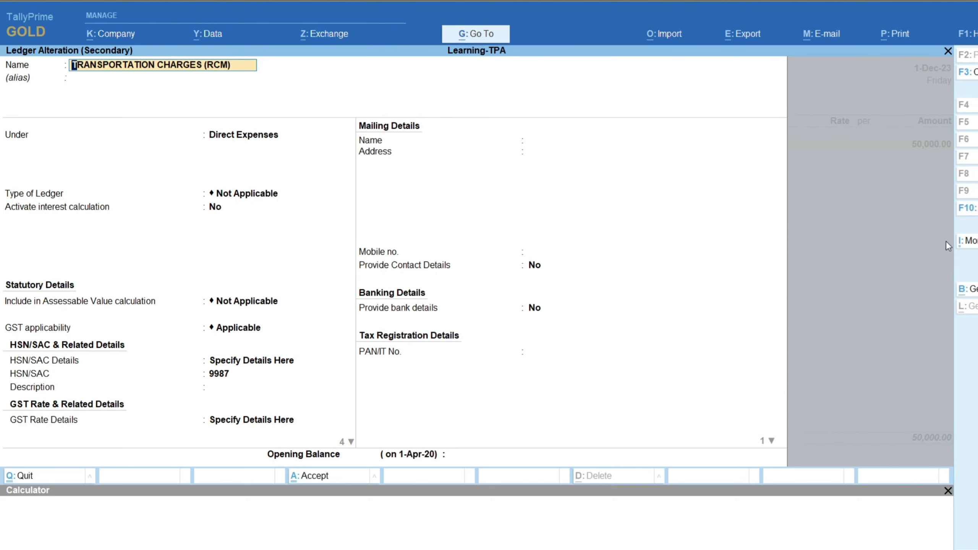
pyautogui.click(974, 242)
pyautogui.press('Up')
pyautogui.press('Up')
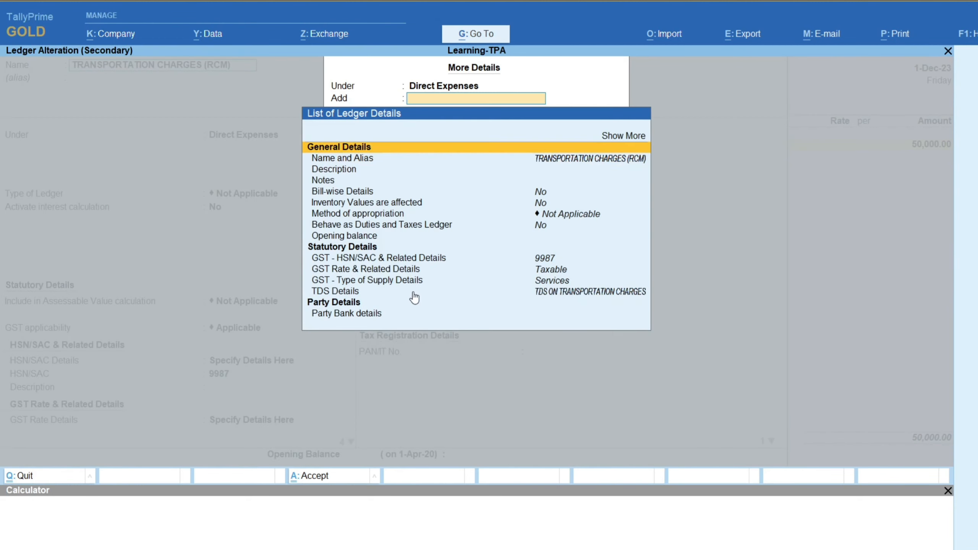
pyautogui.press('Return')
pyautogui.press('Down')
pyautogui.press('Down')
pyautogui.press('Down')
pyautogui.press('Down')
pyautogui.press('Down')
pyautogui.press('Down')
pyautogui.press('Down')
pyautogui.press('Down')
pyautogui.press('Down')
pyautogui.press('Down')
pyautogui.press('Down')
pyautogui.press('Down')
pyautogui.press('Down')
pyautogui.press('Down')
pyautogui.press('Down')
pyautogui.press('Down')
pyautogui.press('Down')
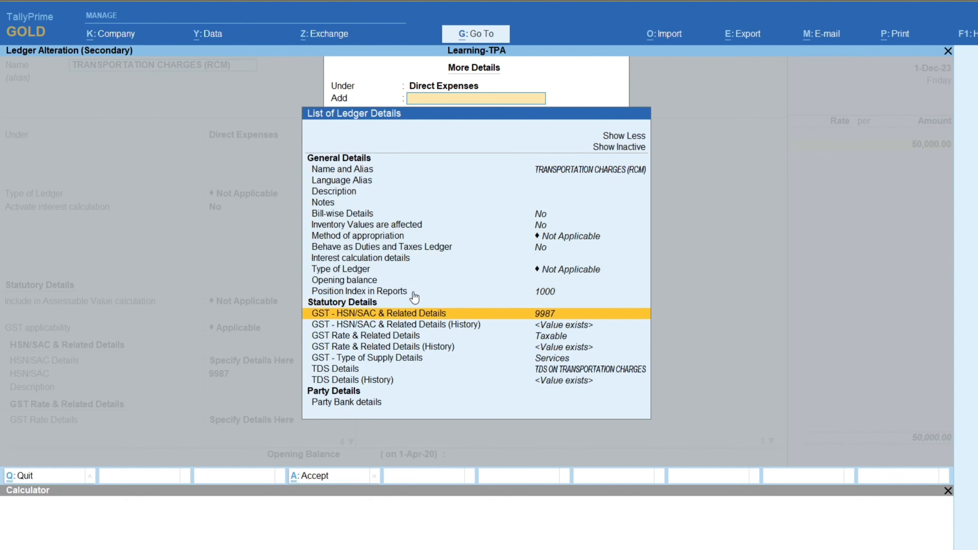
pyautogui.press('Return')
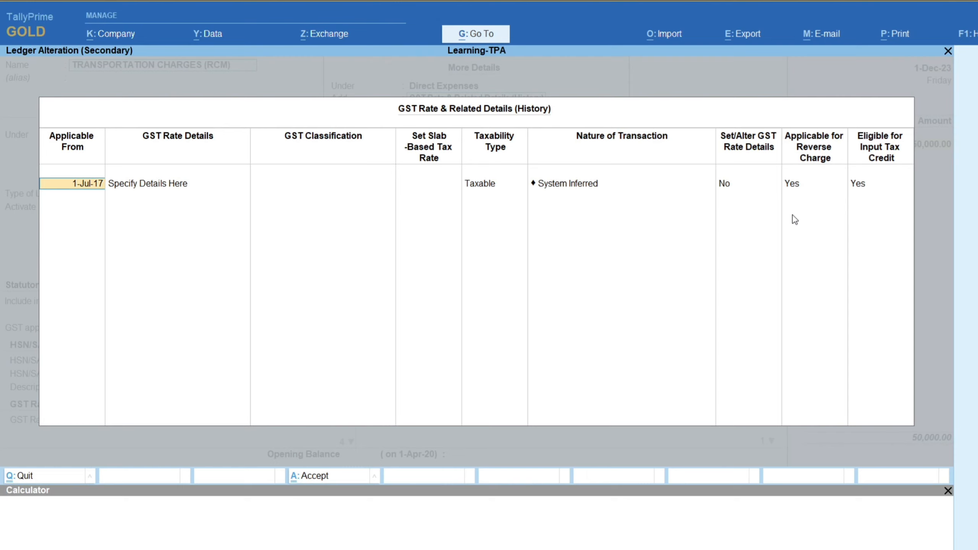
pyautogui.press('Escape')
pyautogui.press('Escape')
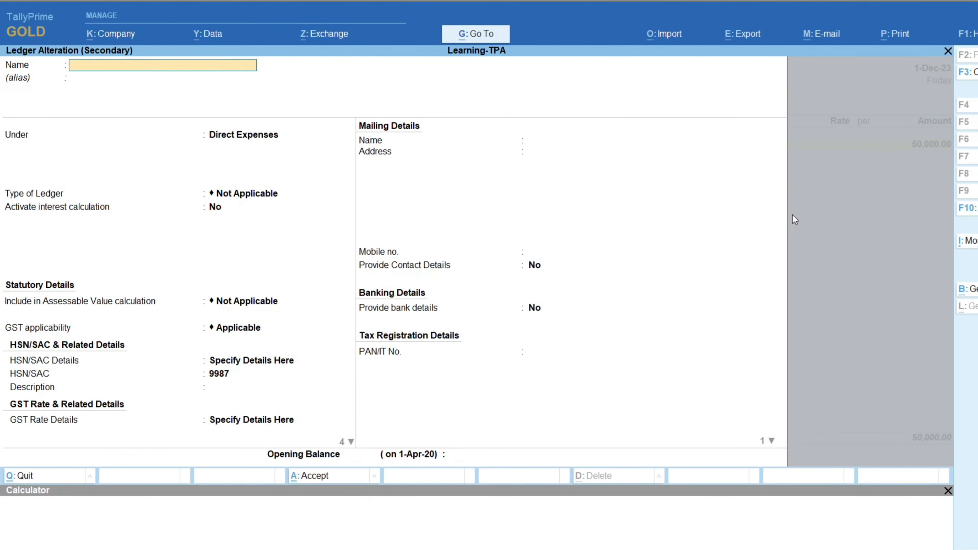
pyautogui.hotkey('ctrl', 'a')
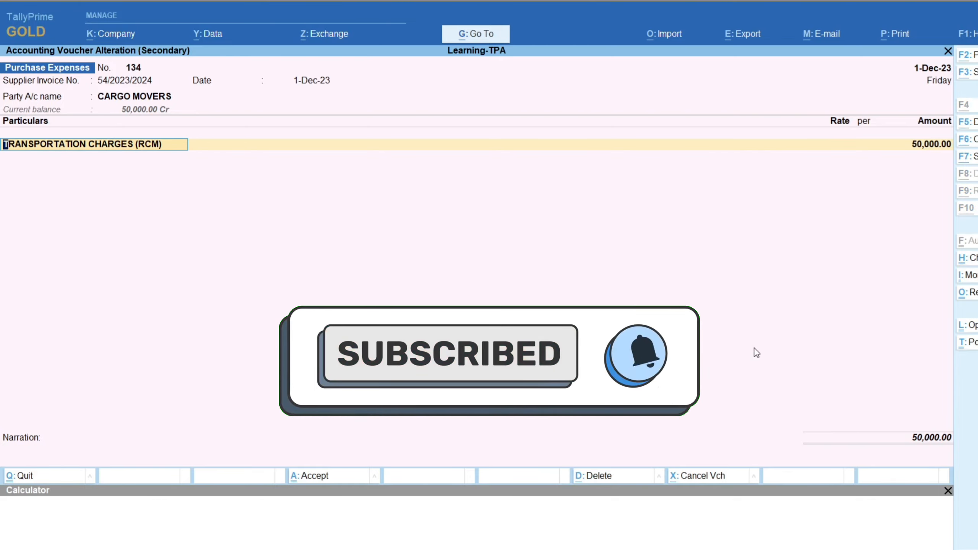
# Examine the GST tax analysis of the CARGO MOVERS voucher and return to the ledger vouchers report
pyautogui.hotkey('ctrl', 'o')
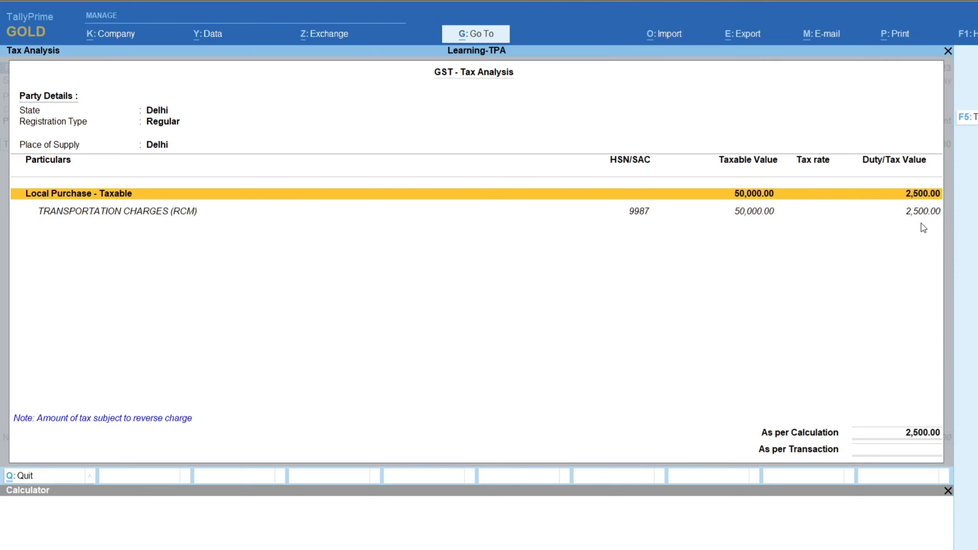
pyautogui.press('Escape')
pyautogui.press('Escape')
# Open the SHARMA TRANSPORT purchase expense voucher and check the party ledger's registration type without changing it
pyautogui.press('Down')
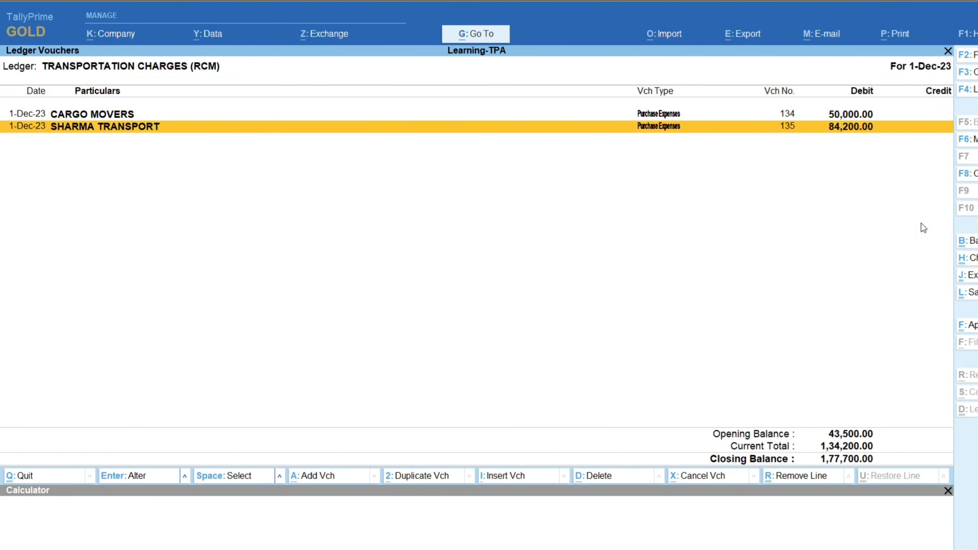
pyautogui.press('Return')
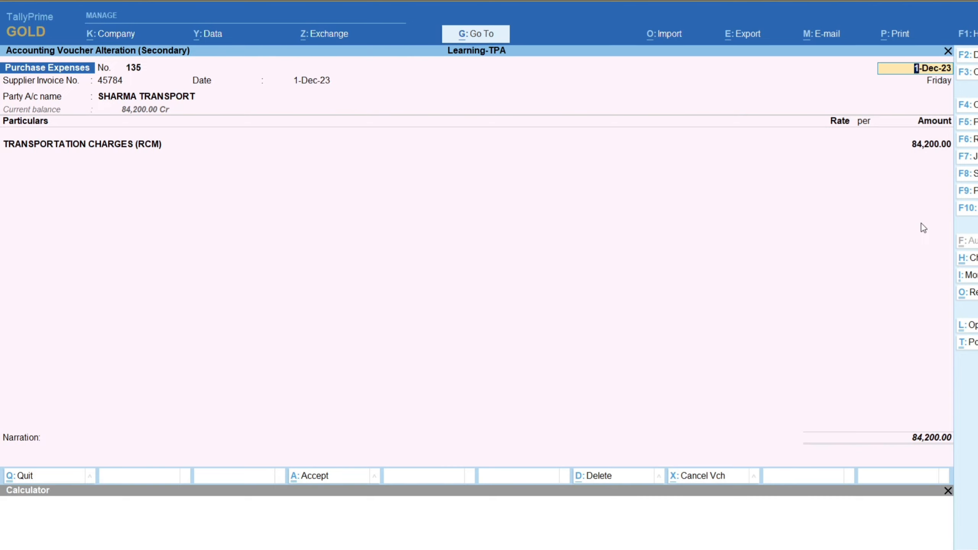
pyautogui.click(178, 99)
pyautogui.hotkey('ctrl', 'Return')
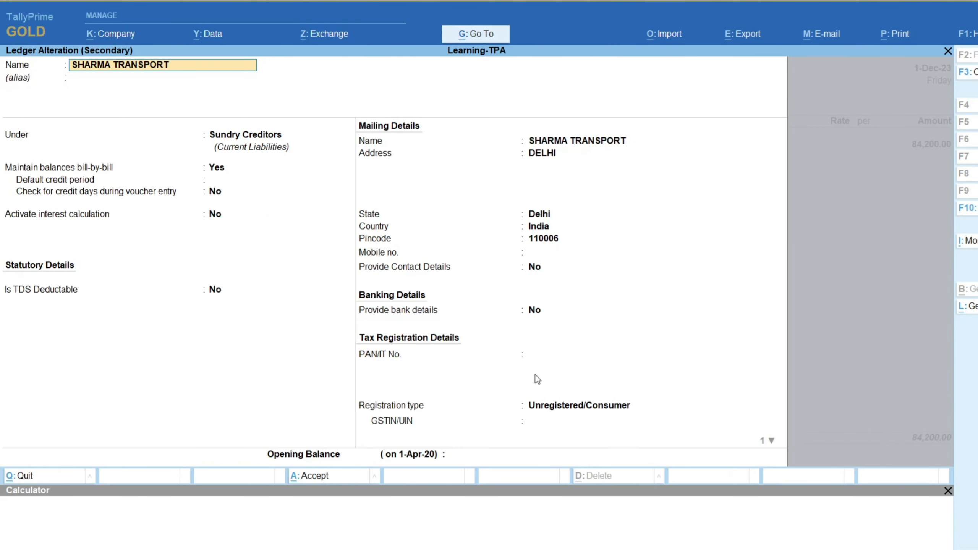
pyautogui.press('Escape')
pyautogui.press('y')
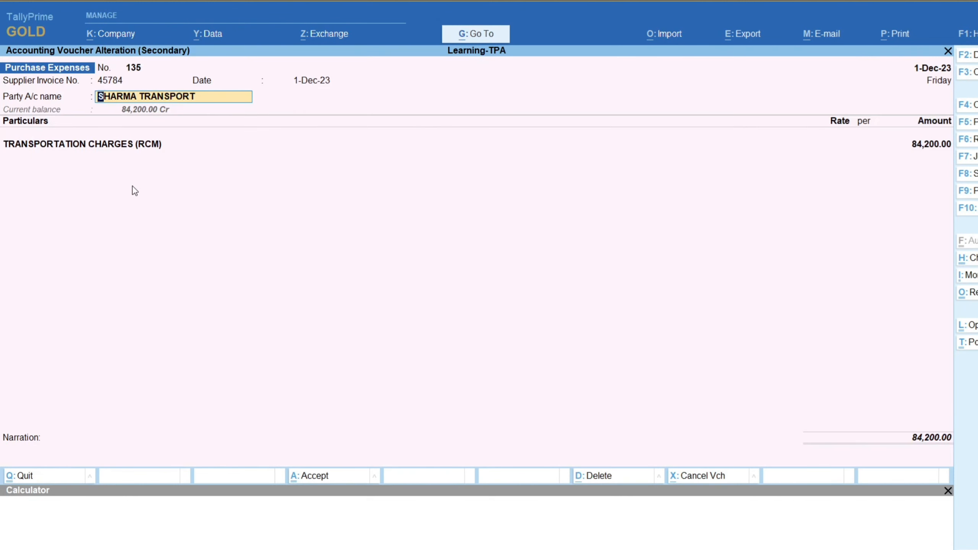
# Check the TRANSPORTATION CHARGES (RCM) ledger in the SHARMA TRANSPORT voucher and examine the voucher's GST tax analysis
pyautogui.click(81, 147)
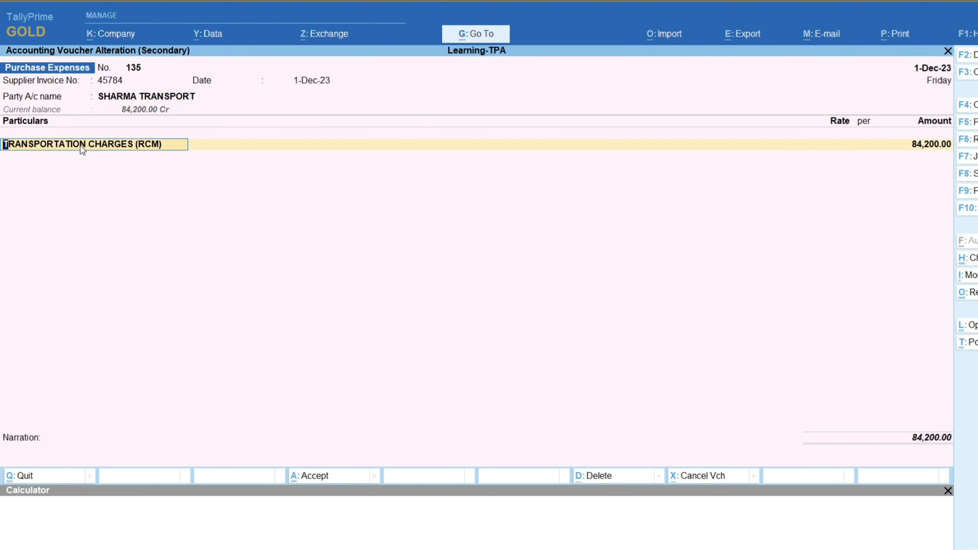
pyautogui.hotkey('ctrl', 'Return')
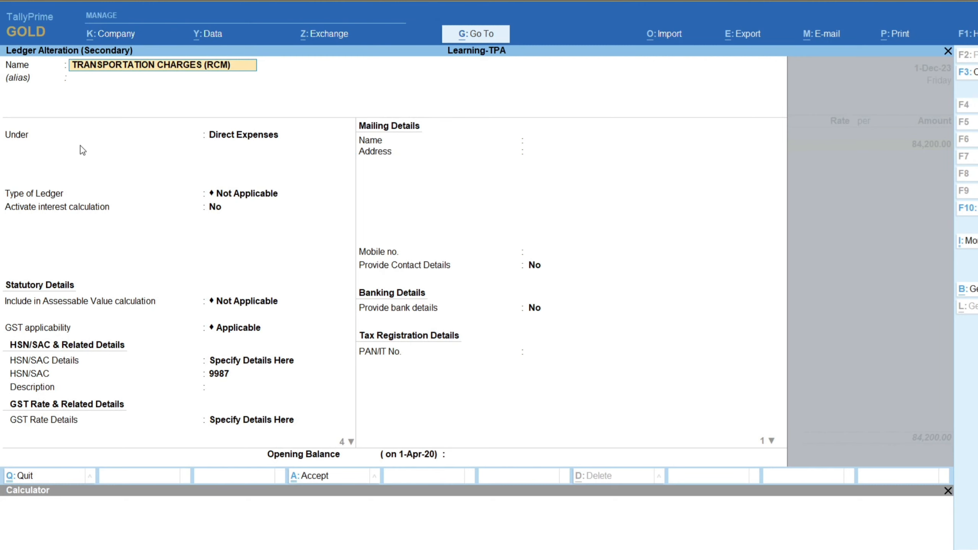
pyautogui.hotkey('ctrl', 'a')
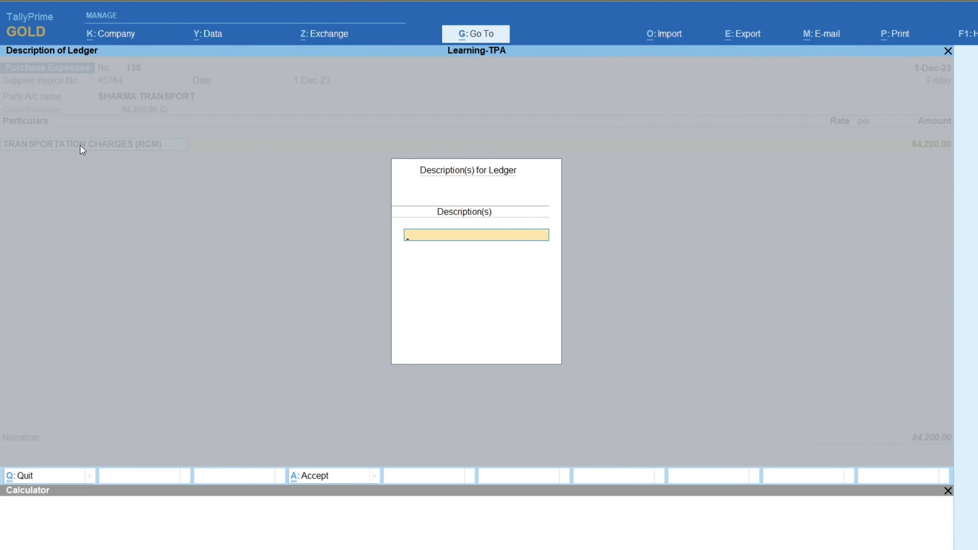
pyautogui.press('Return')
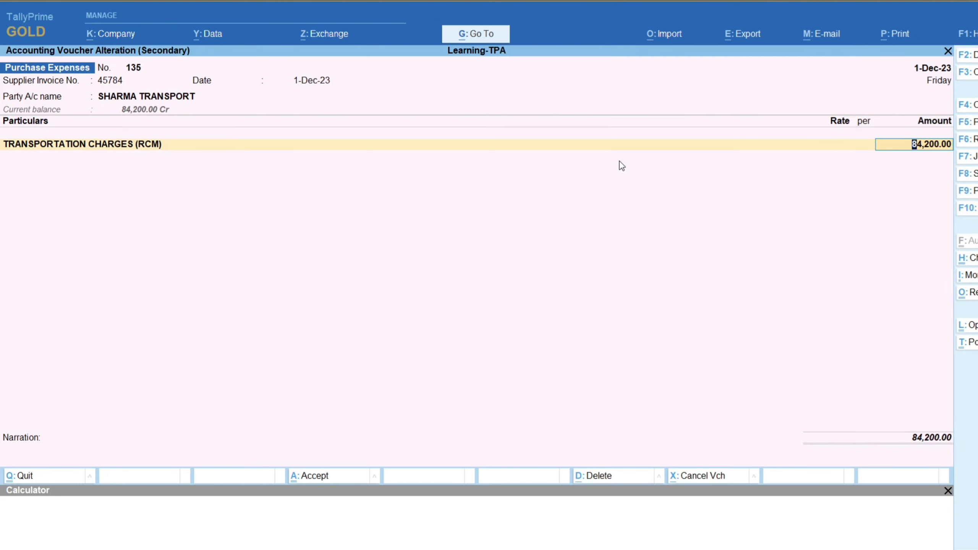
pyautogui.hotkey('alt', 'a')
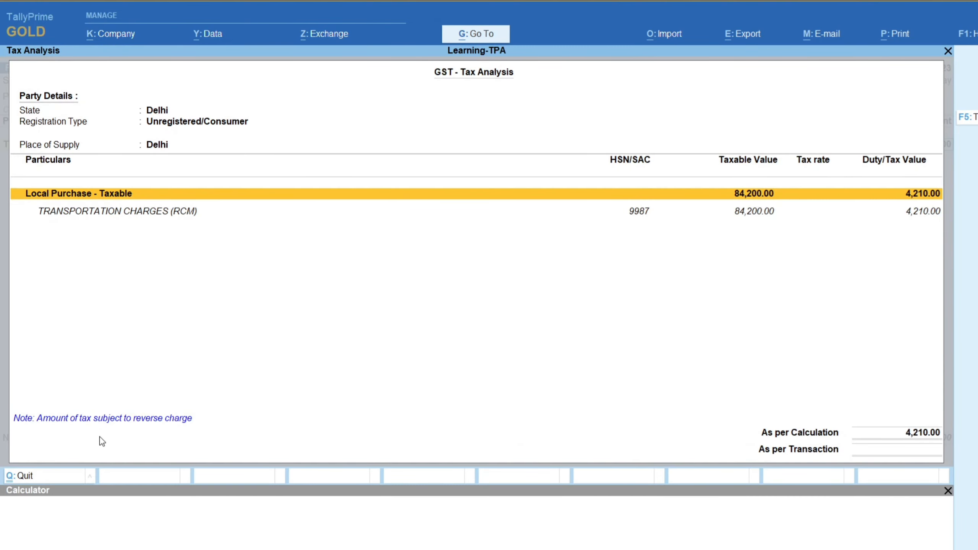
pyautogui.press('Escape')
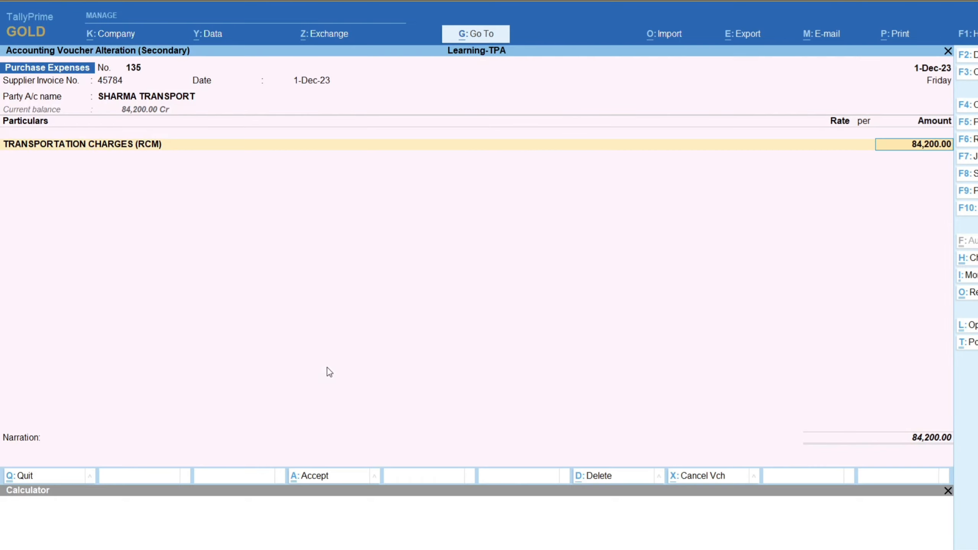
# Close the SHARMA TRANSPORT voucher and the ledger report, returning to the Gateway of Tally
pyautogui.press('Escape')
pyautogui.press('Return')
pyautogui.press('Escape')
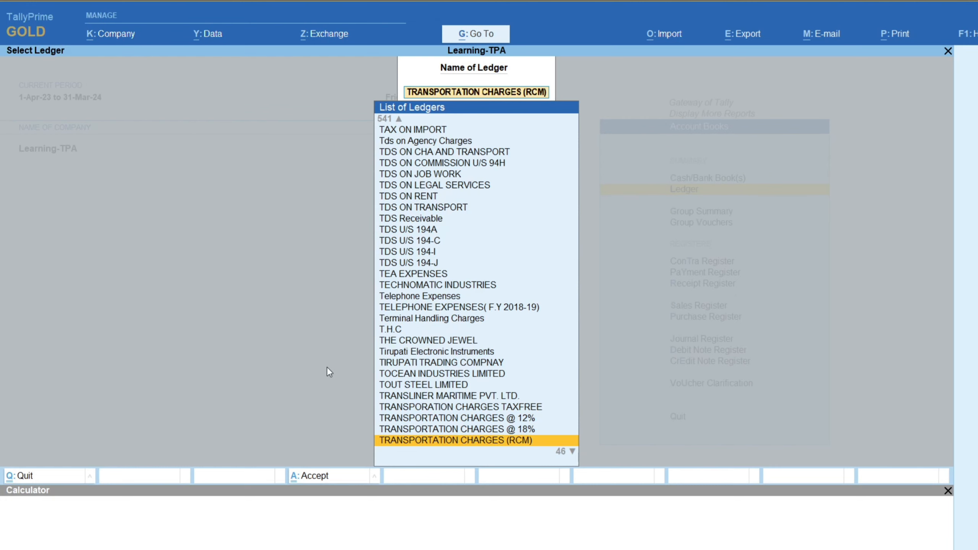
pyautogui.write('`')
pyautogui.press('Escape')
pyautogui.press('Escape')
pyautogui.press('Escape')
pyautogui.press('Escape')
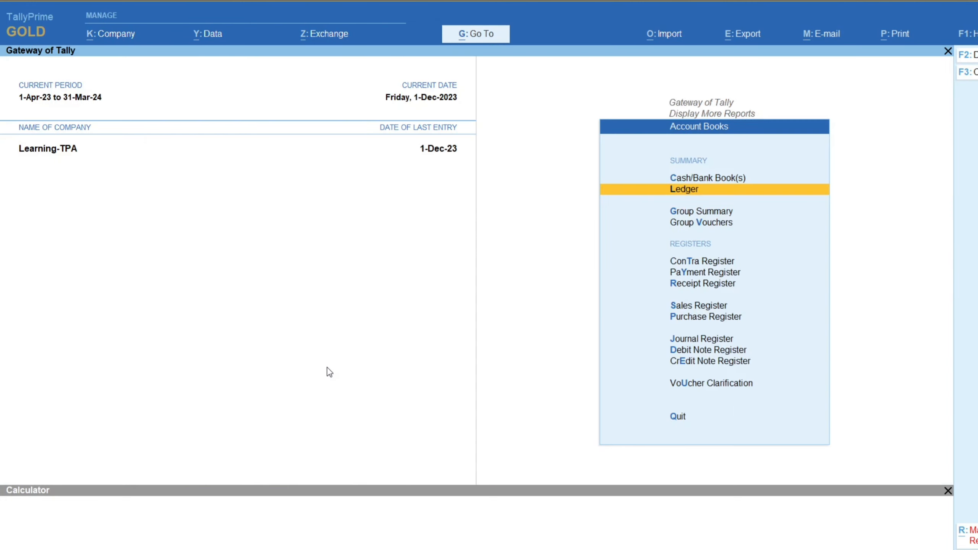
pyautogui.press('n')
# Open the Reverse Charge Supplies report from the other GST reports under Statutory Reports
pyautogui.press('Down')
pyautogui.press('Down')
pyautogui.press('Down')
pyautogui.press('Down')
pyautogui.press('Down')
pyautogui.press('Down')
pyautogui.press('Down')
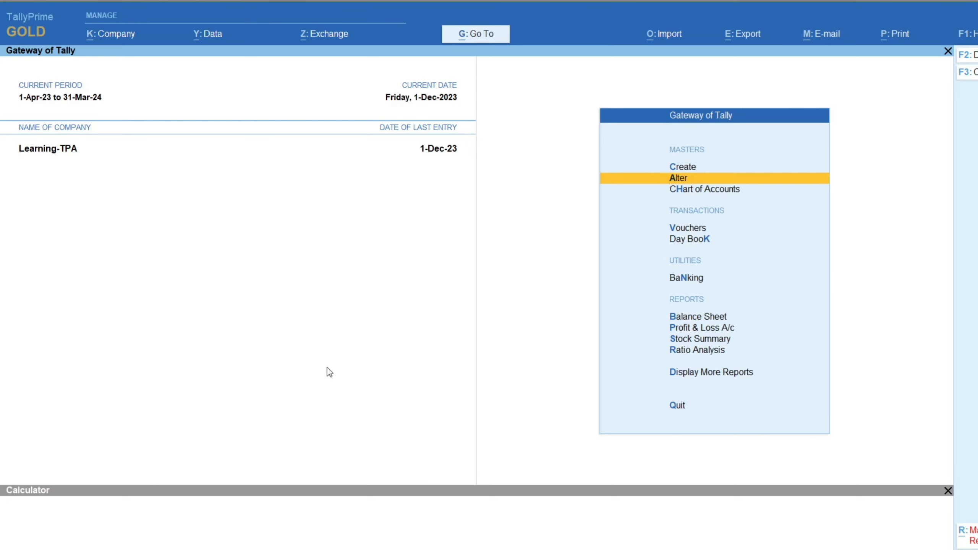
pyautogui.press('Down')
pyautogui.press('Down')
pyautogui.press('Down')
pyautogui.press('Return')
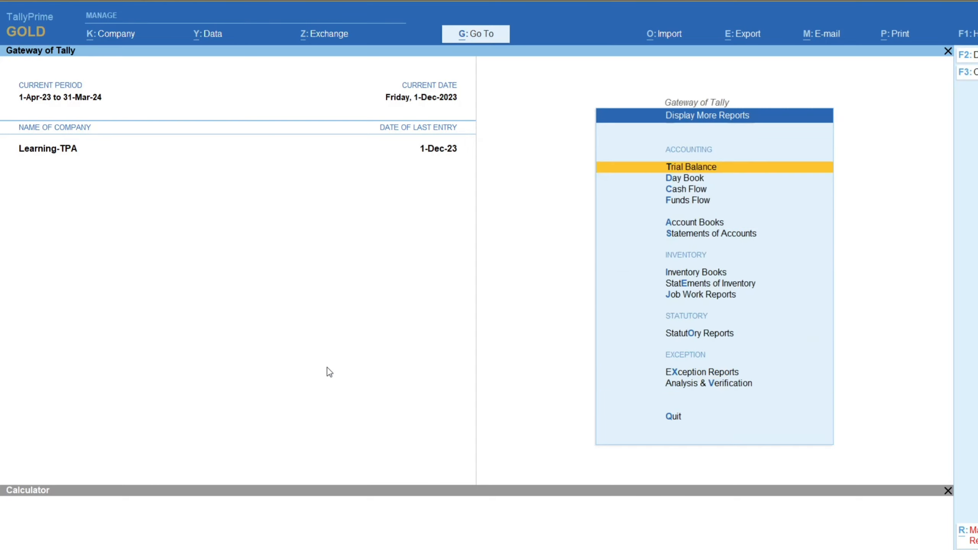
pyautogui.press('Down')
pyautogui.press('Down')
pyautogui.press('Down')
pyautogui.press('Down')
pyautogui.press('Down')
pyautogui.press('Down')
pyautogui.press('Down')
pyautogui.press('Down')
pyautogui.press('Down')
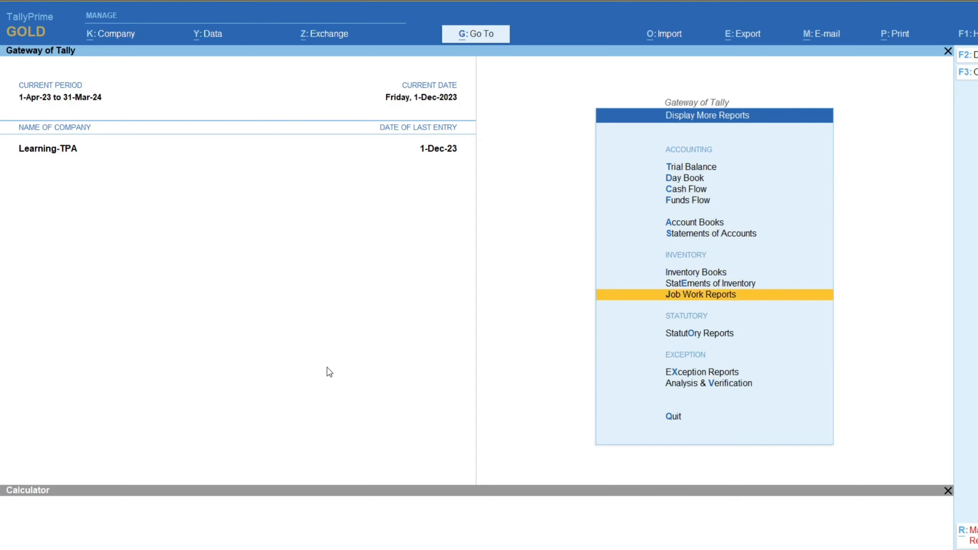
pyautogui.press('Return')
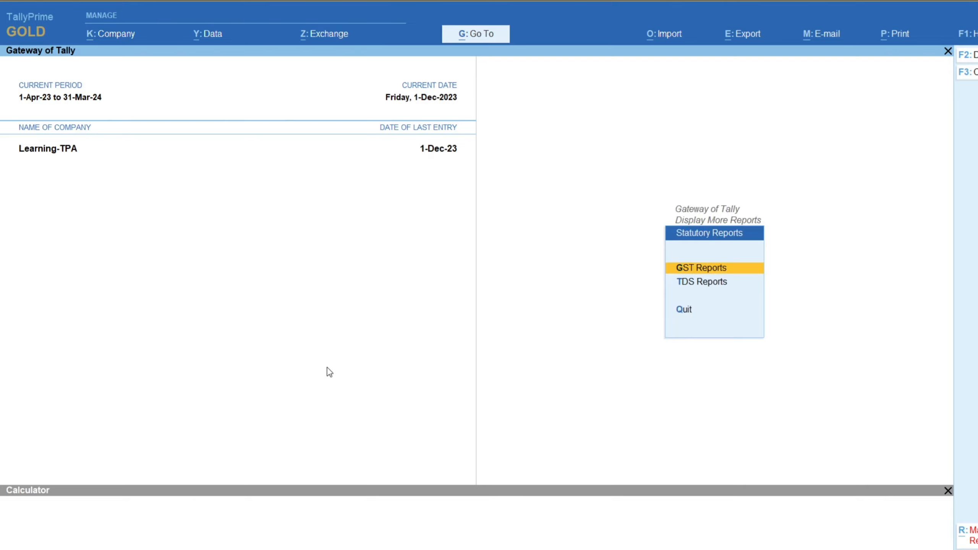
pyautogui.press('Return')
pyautogui.press('Down')
pyautogui.press('Down')
pyautogui.press('Down')
pyautogui.press('Down')
pyautogui.press('Down')
pyautogui.press('Down')
pyautogui.press('Down')
pyautogui.press('Down')
pyautogui.press('Down')
pyautogui.press('Down')
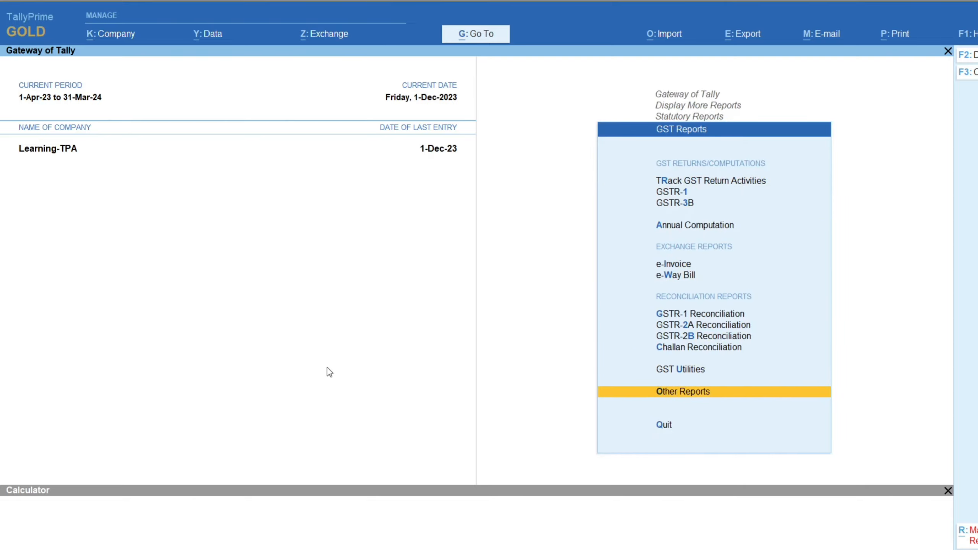
pyautogui.press('Return')
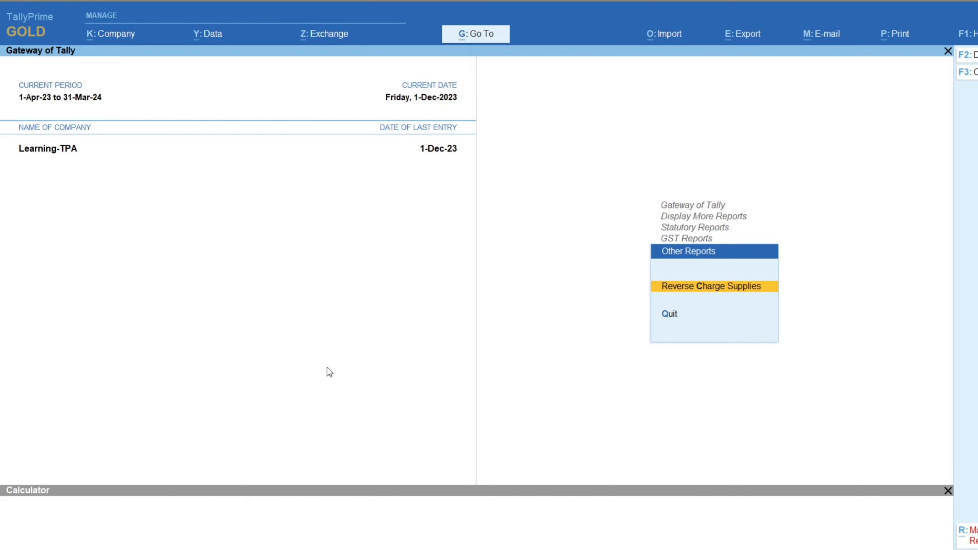
pyautogui.press('Return')
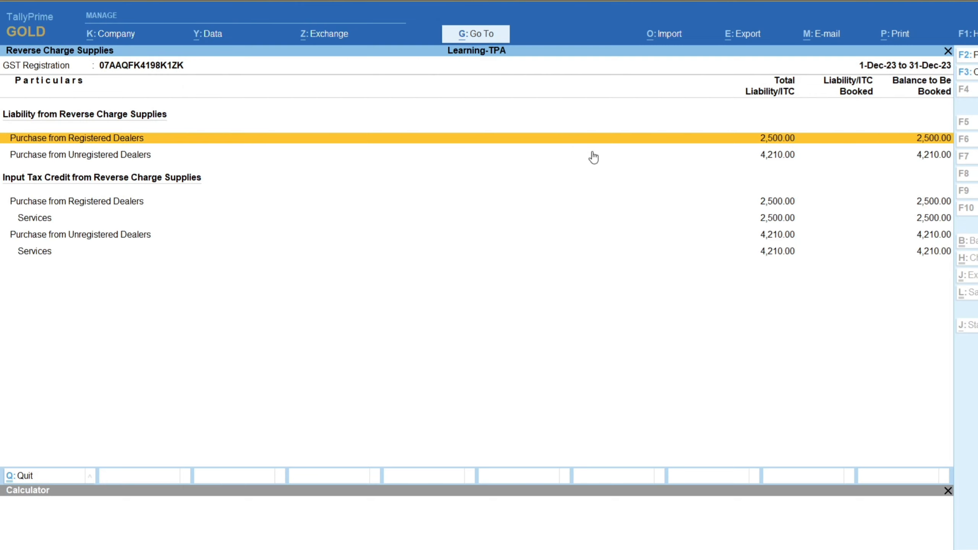
# Examine the registered and unregistered dealer amounts under liability and input tax credit in the Reverse Charge Supplies report
pyautogui.click(790, 162)
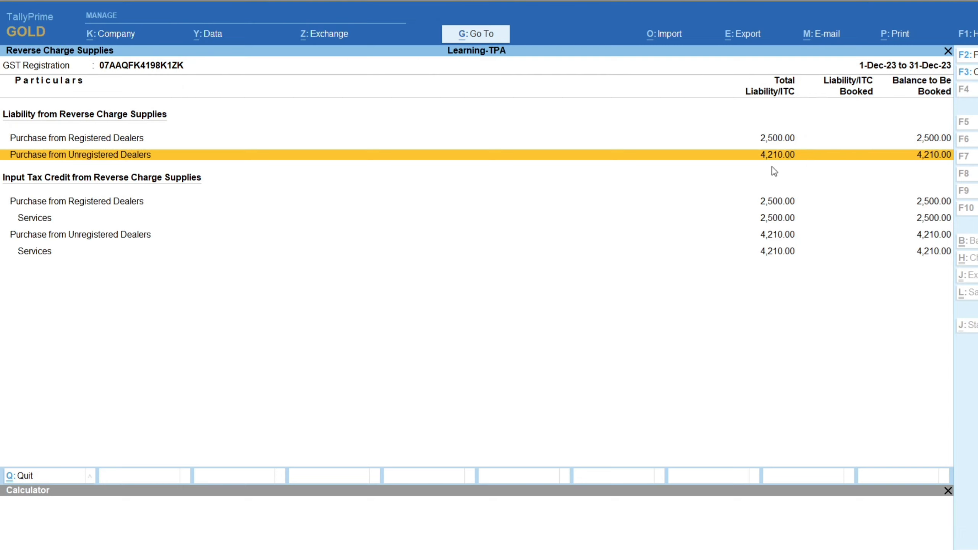
pyautogui.press('Down')
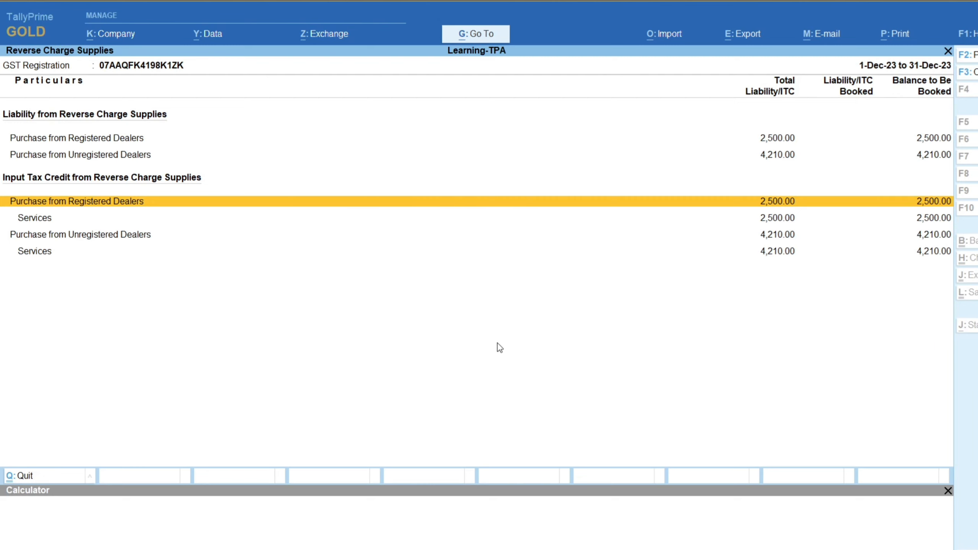
pyautogui.press('Down')
pyautogui.press('Down')
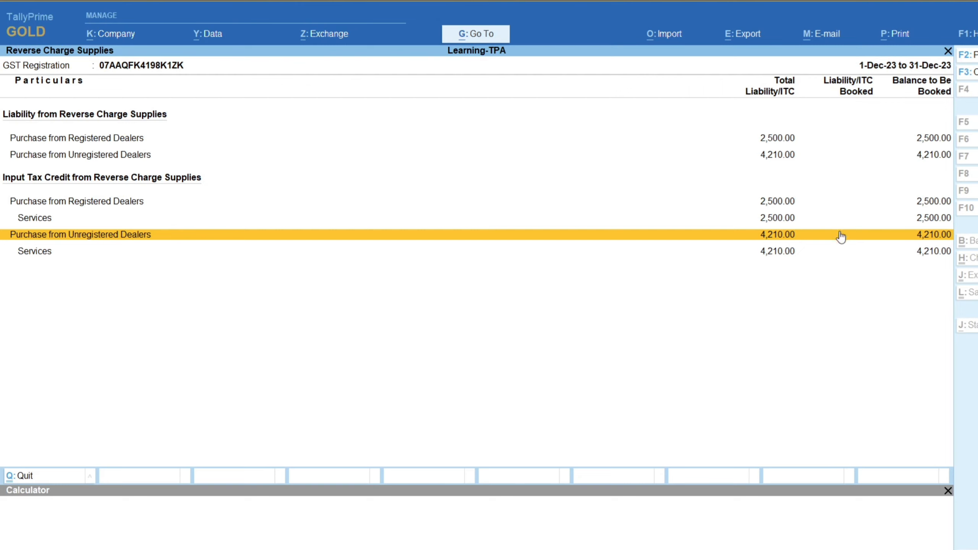
# Open the liability details for purchases from registered dealers and examine the CARGO MOVERS voucher's taxable amount, CGST and SGST
pyautogui.press('Up')
pyautogui.press('Up')
pyautogui.press('Up')
pyautogui.press('Up')
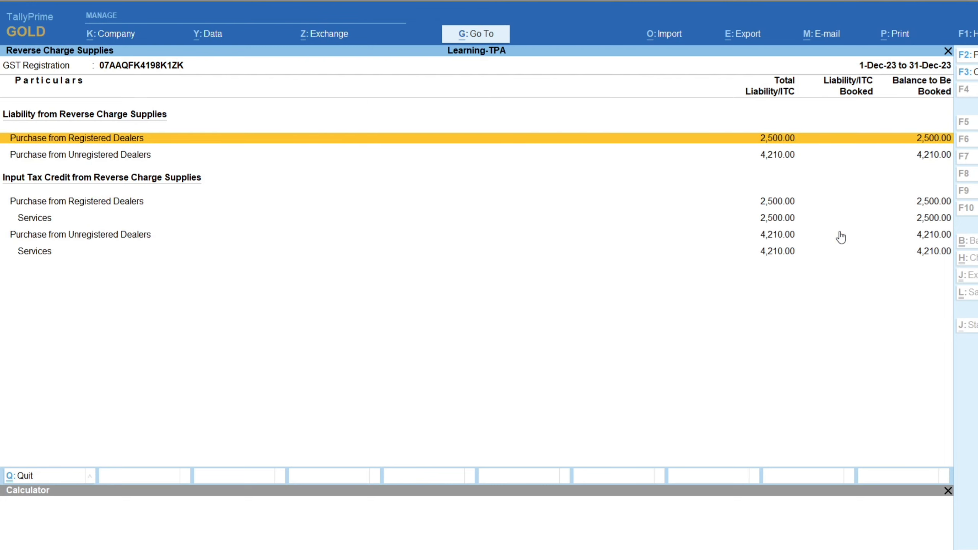
pyautogui.press('Return')
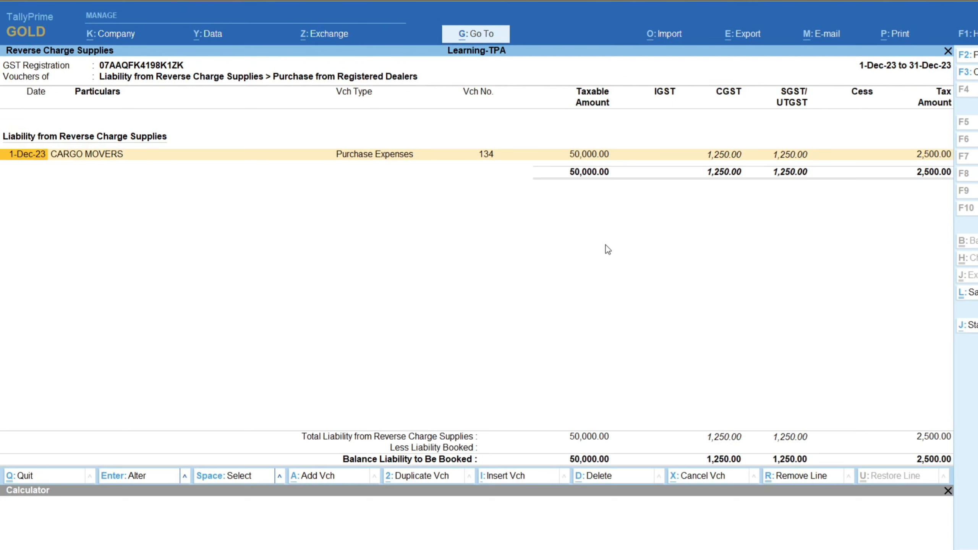
pyautogui.hotkey('ctrl', 'n')
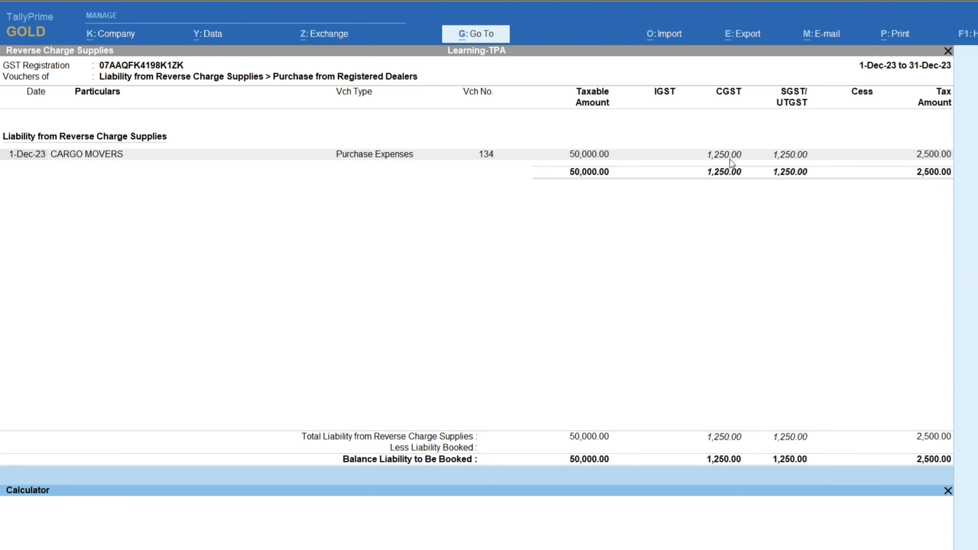
pyautogui.hotkey('ctrl', 'm')
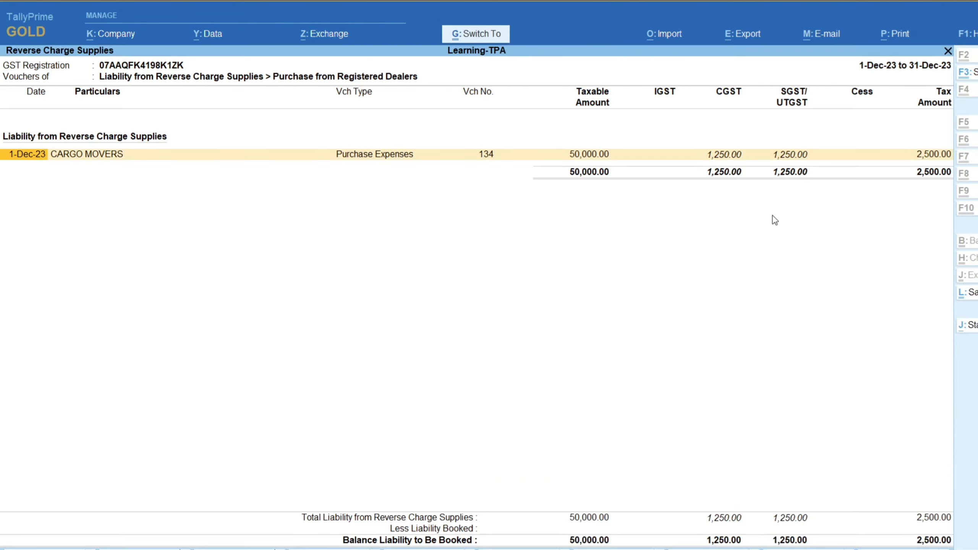
pyautogui.hotkey('ctrl', 'n')
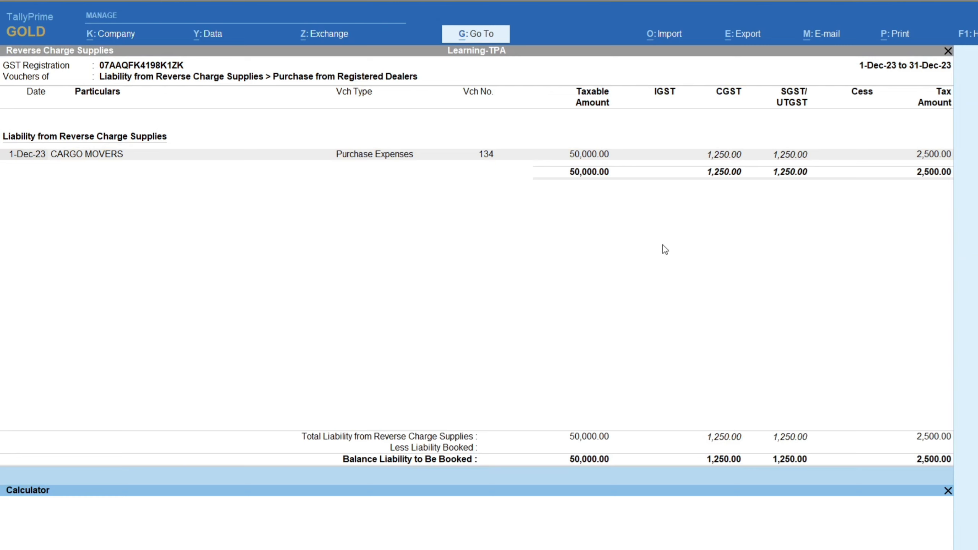
pyautogui.hotkey('ctrl', 'm')
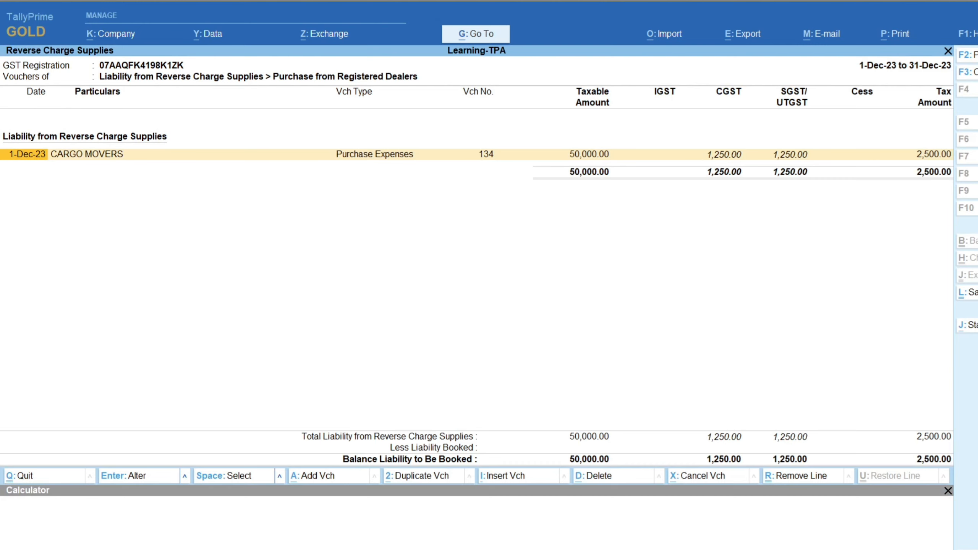
# Start a GST stat adjustment journal for Increase in Tax Liability & Input Tax Credit, with Purchase Under Reverse Charge from Registered Dealer as additional nature
pyautogui.click(974, 327)
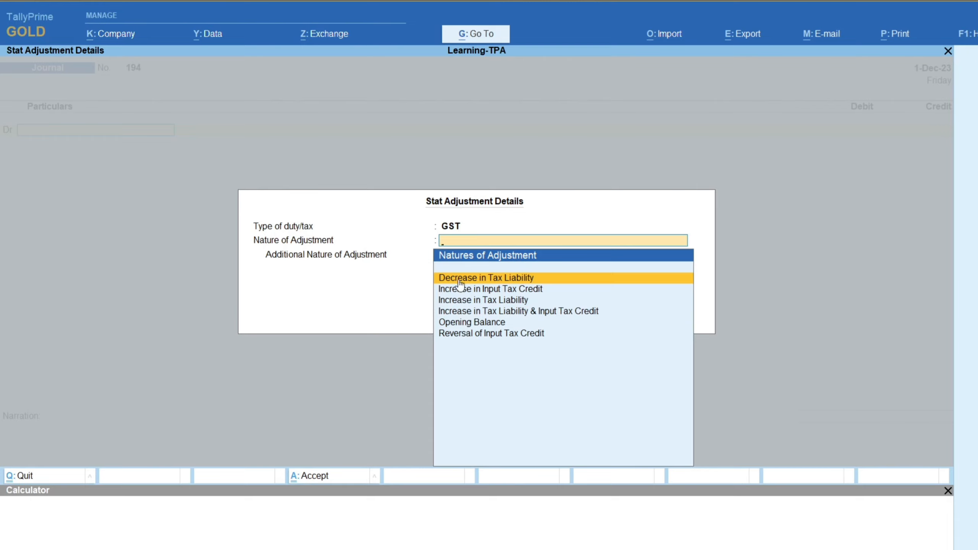
pyautogui.press('Down')
pyautogui.press('Down')
pyautogui.press('Down')
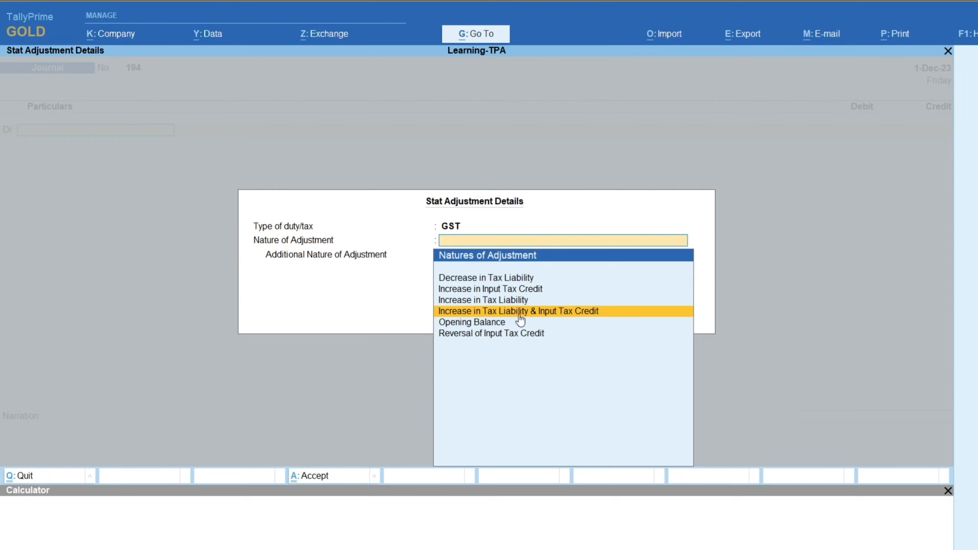
pyautogui.click(535, 316)
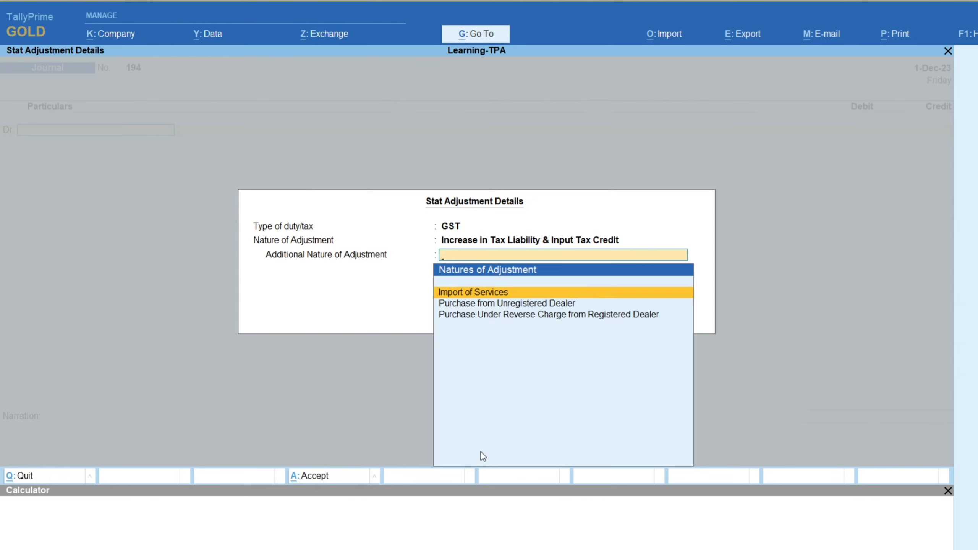
pyautogui.press('Down')
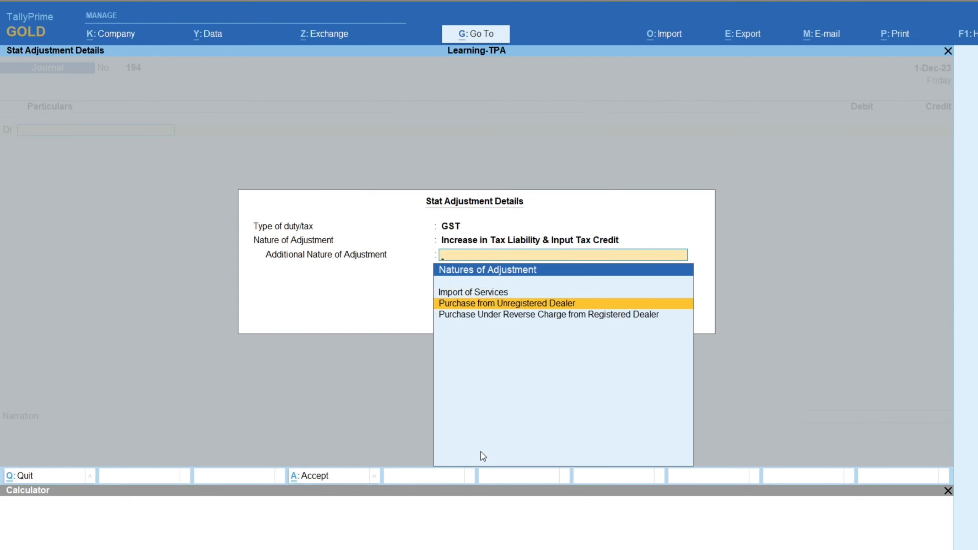
pyautogui.press('Down')
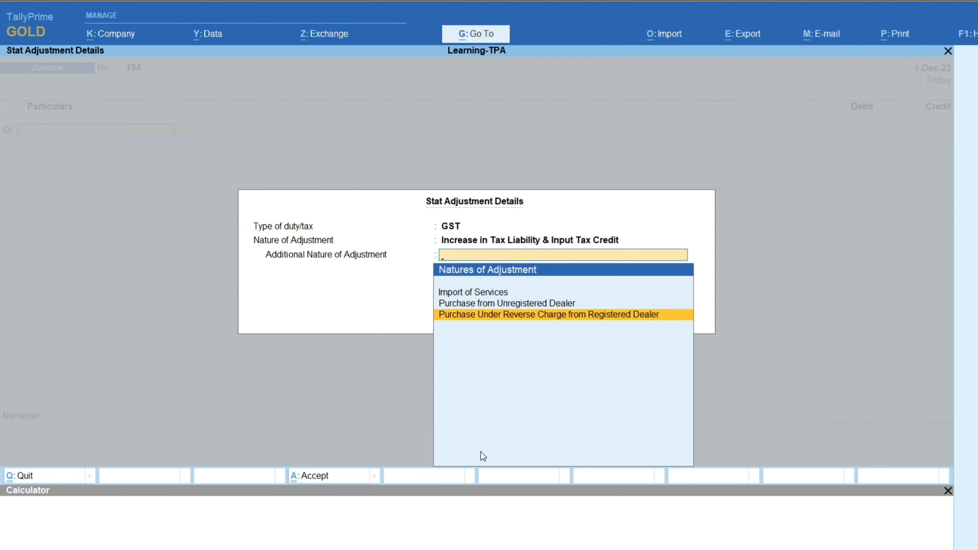
pyautogui.press('Return')
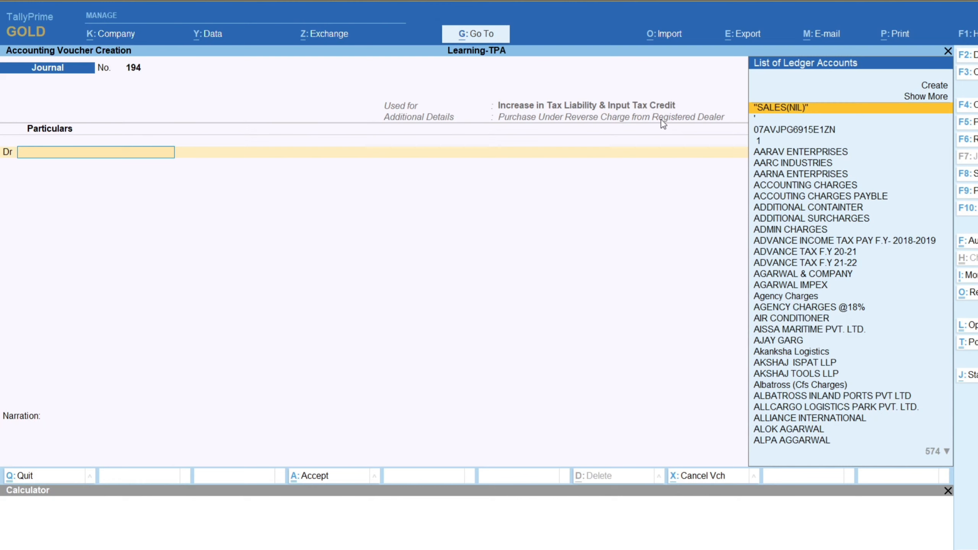
pyautogui.write('CGST')
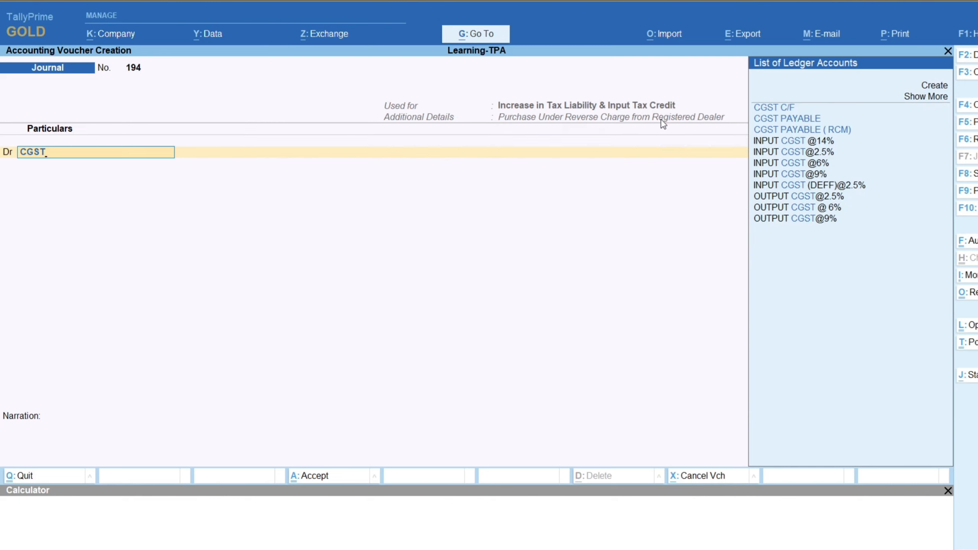
pyautogui.press('Down')
pyautogui.press('Down')
pyautogui.press('Down')
pyautogui.press('Down')
pyautogui.press('Down')
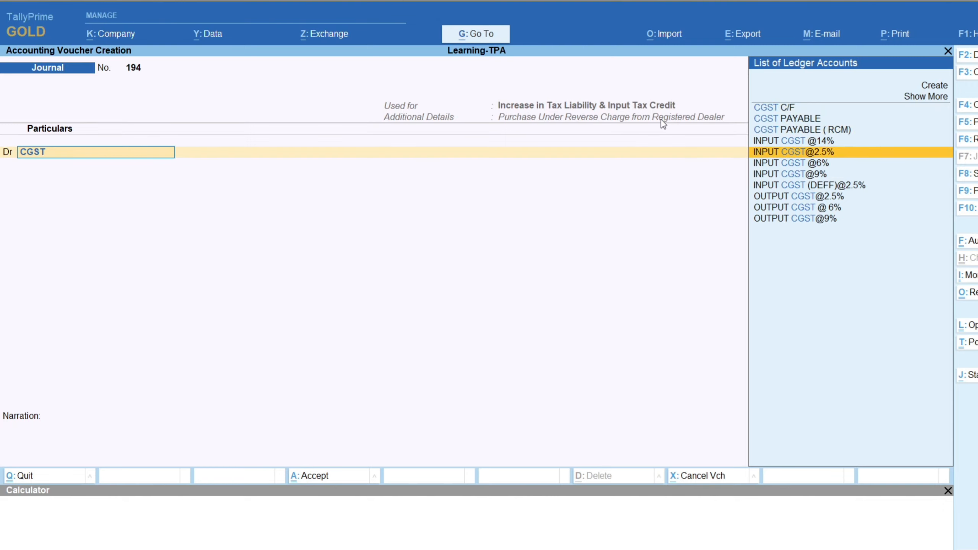
pyautogui.press('Return')
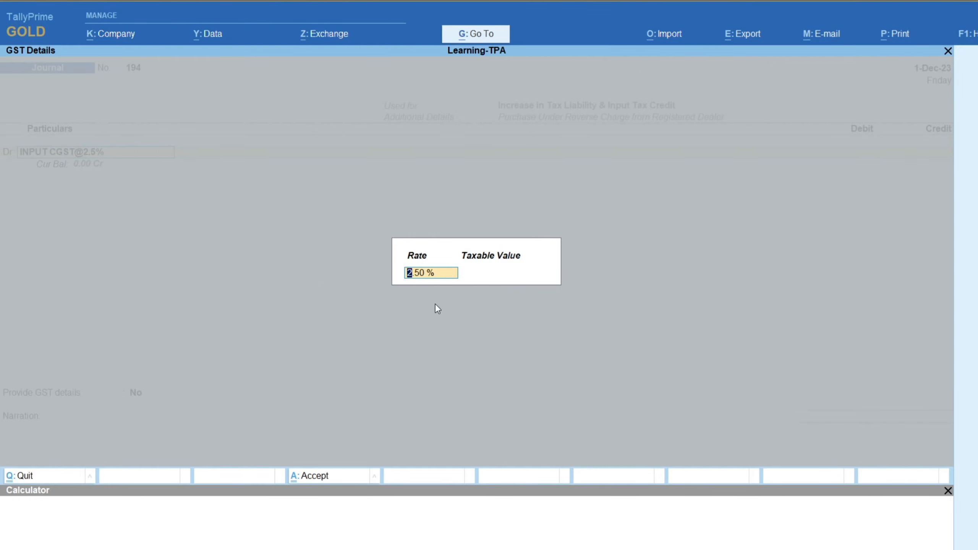
pyautogui.press('Escape')
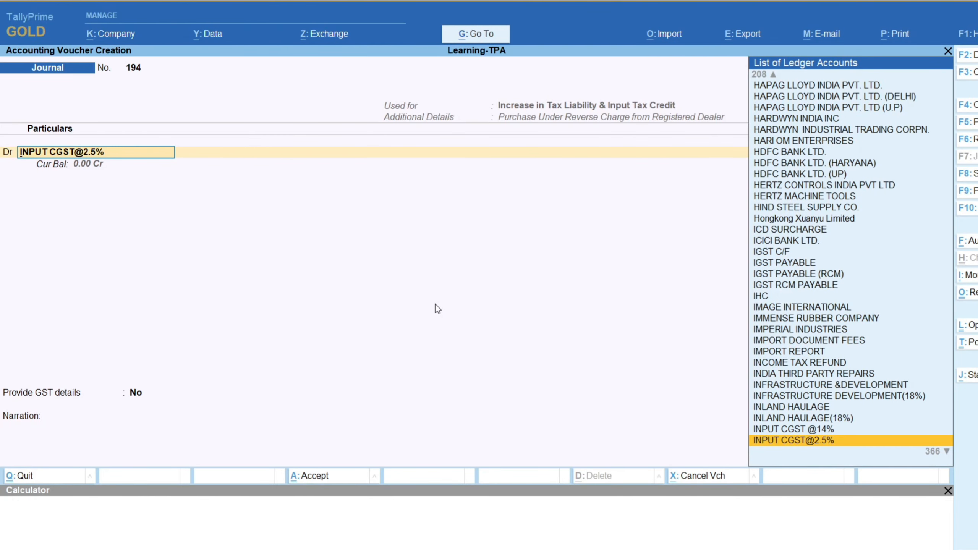
pyautogui.hotkey('ctrl', 'Return')
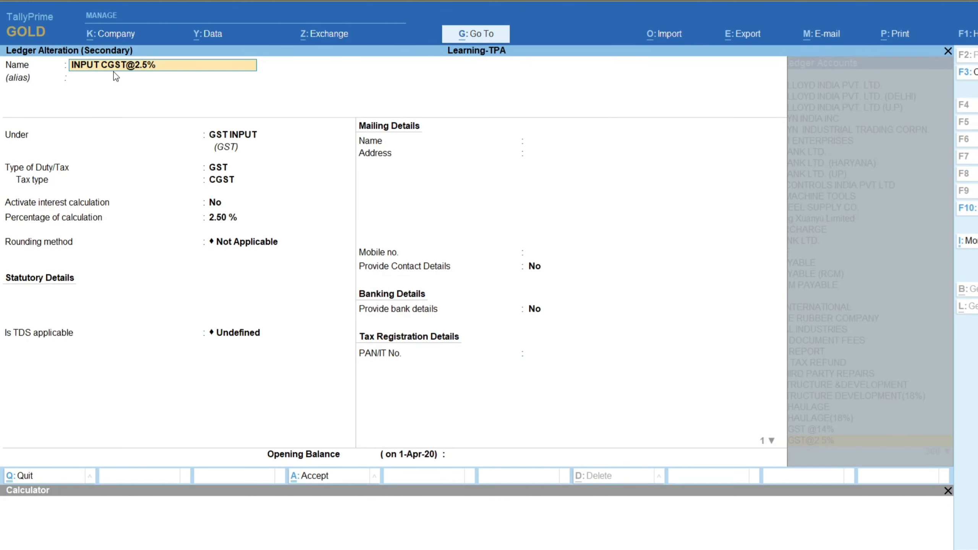
pyautogui.press('Return')
pyautogui.press('Return')
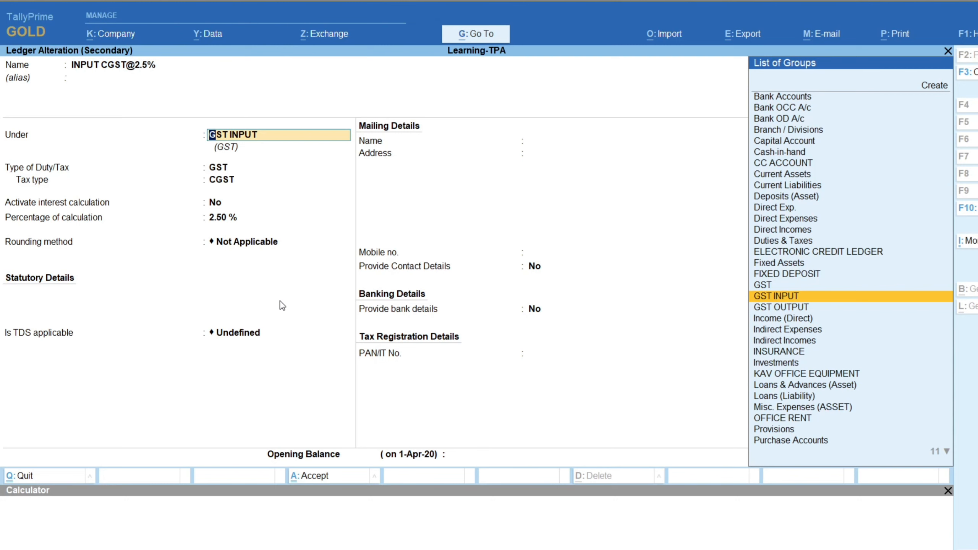
pyautogui.press('Return')
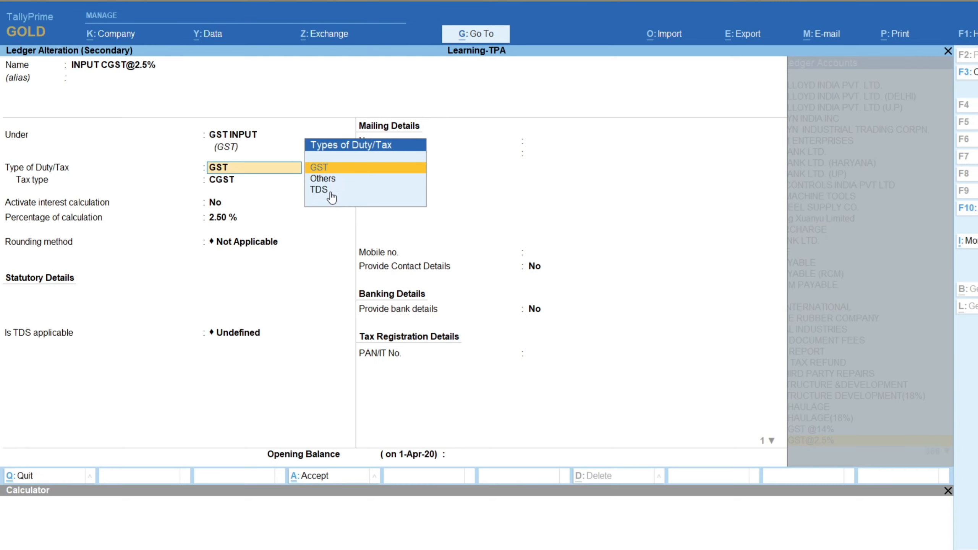
pyautogui.press('Return')
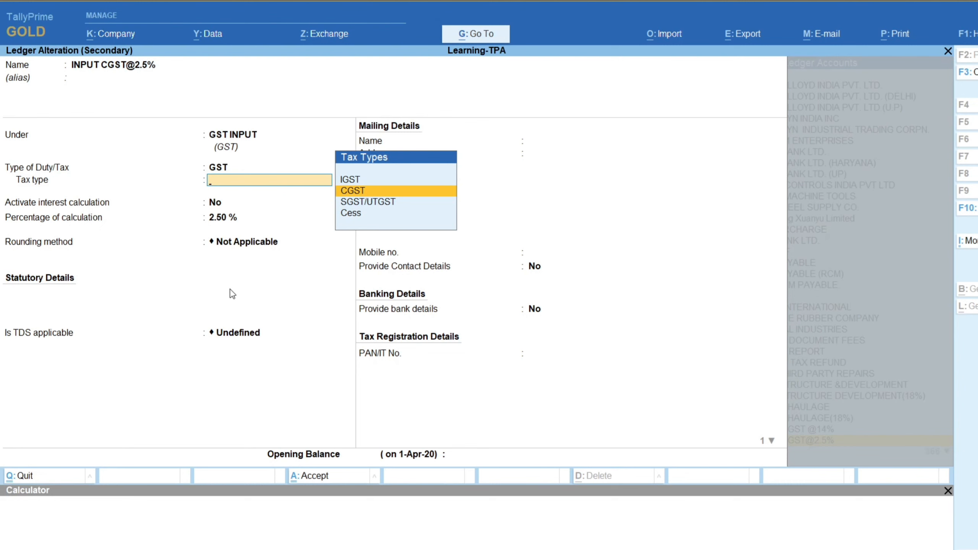
pyautogui.hotkey('ctrl', 'a')
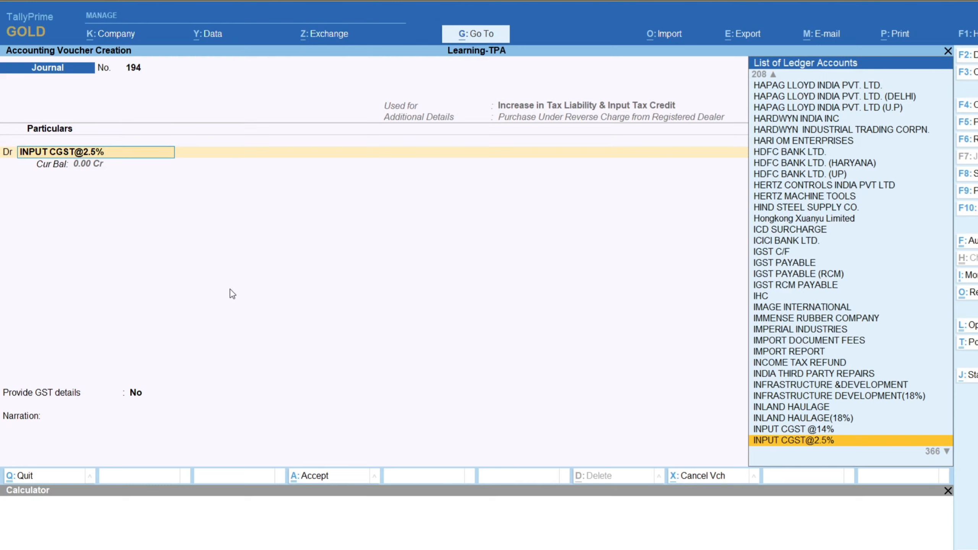
pyautogui.press('Return')
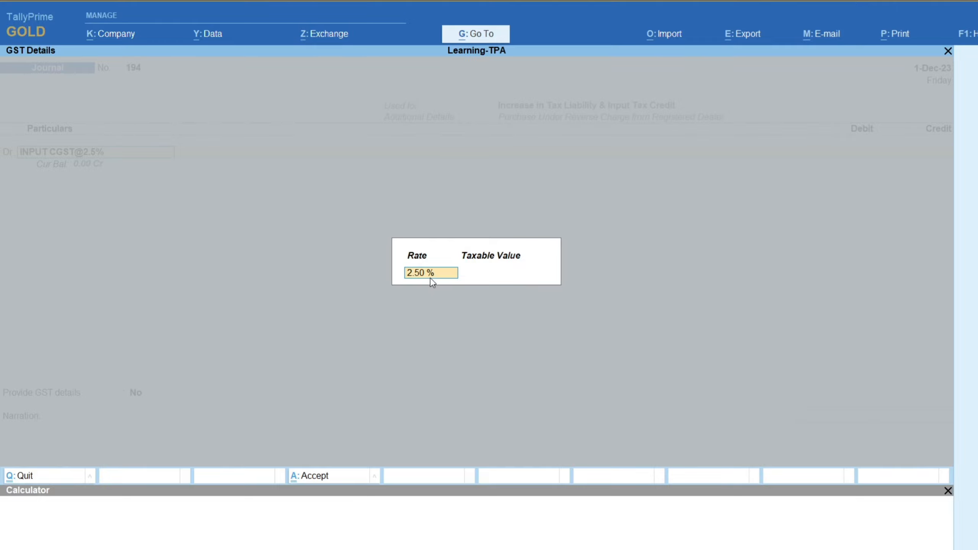
pyautogui.press('Return')
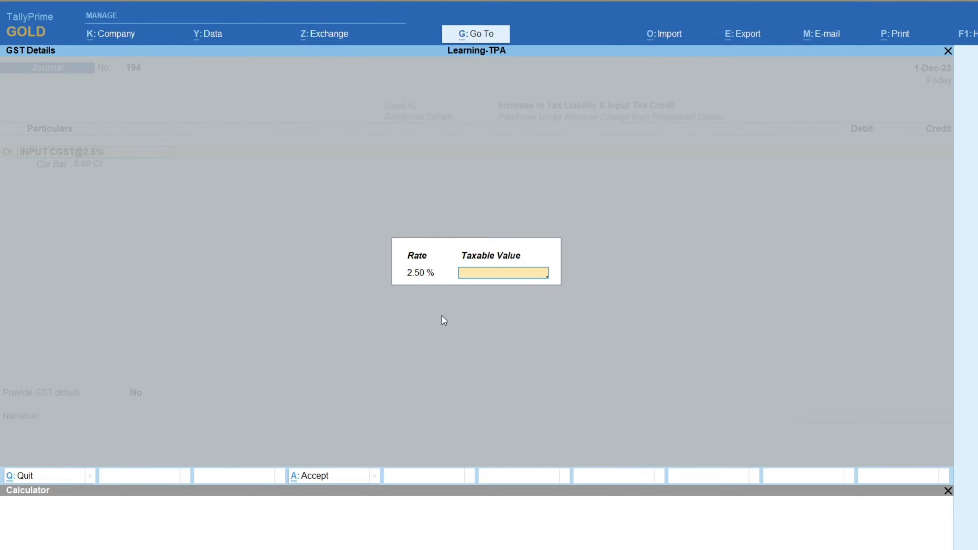
pyautogui.write('50000')
pyautogui.press('Return')
pyautogui.write('1250')
pyautogui.press('Return')
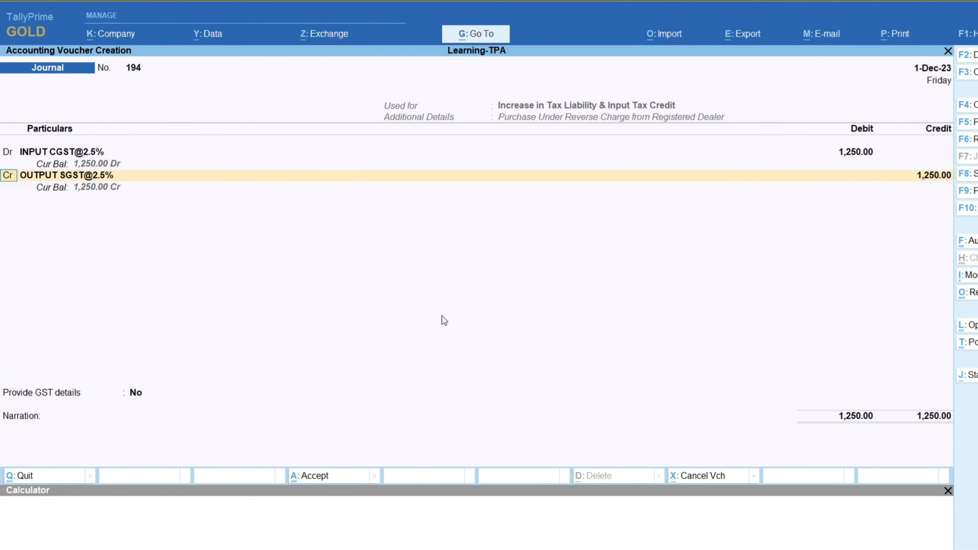
pyautogui.press('d')
pyautogui.press('Return')
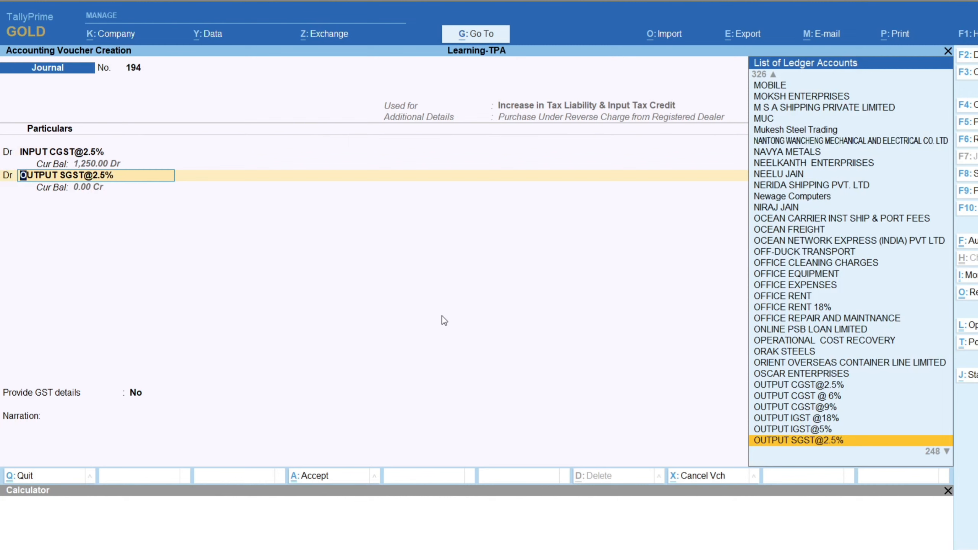
pyautogui.write('SGST')
pyautogui.press('Up')
pyautogui.press('Up')
pyautogui.press('Up')
pyautogui.press('Up')
pyautogui.press('Up')
pyautogui.press('Up')
pyautogui.press('Up')
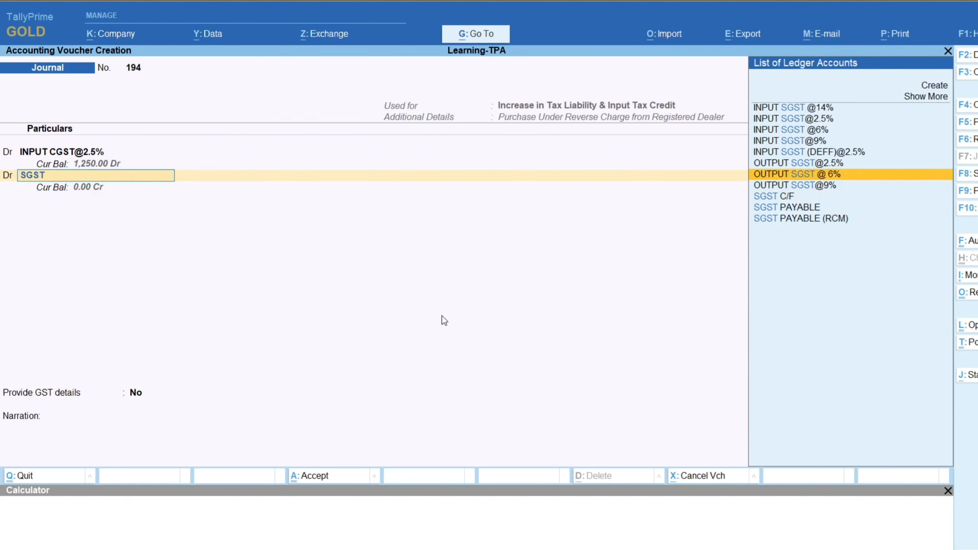
pyautogui.press('Return')
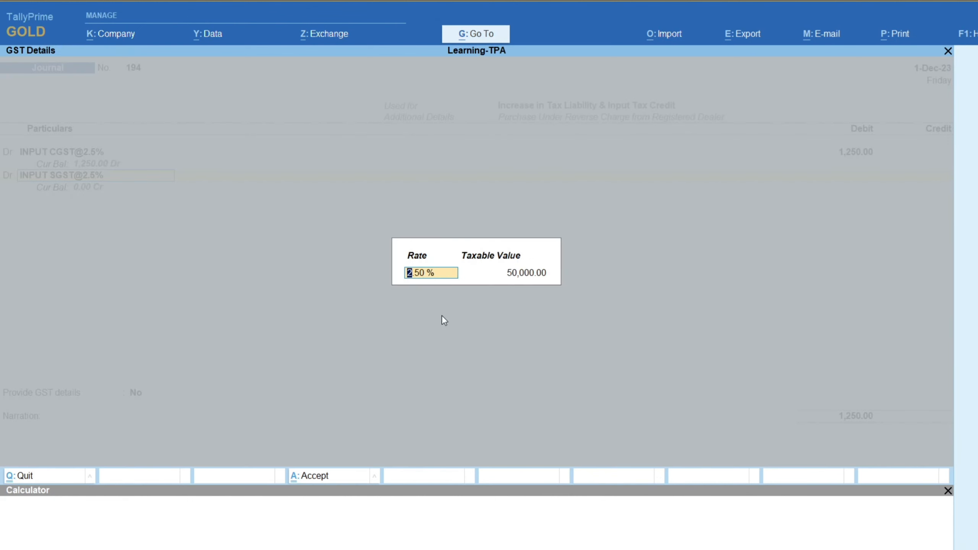
pyautogui.press('Return')
pyautogui.press('Return')
pyautogui.write('1,250')
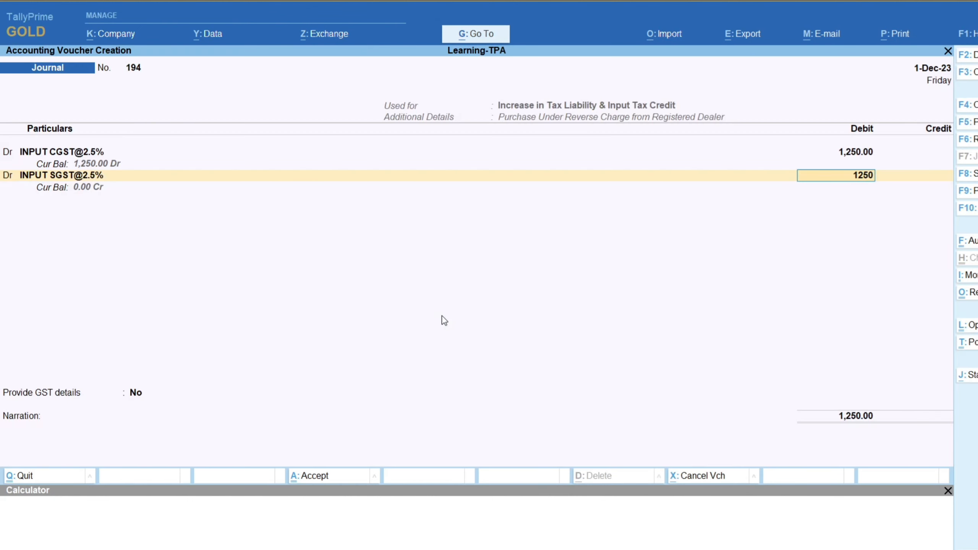
pyautogui.press('Return')
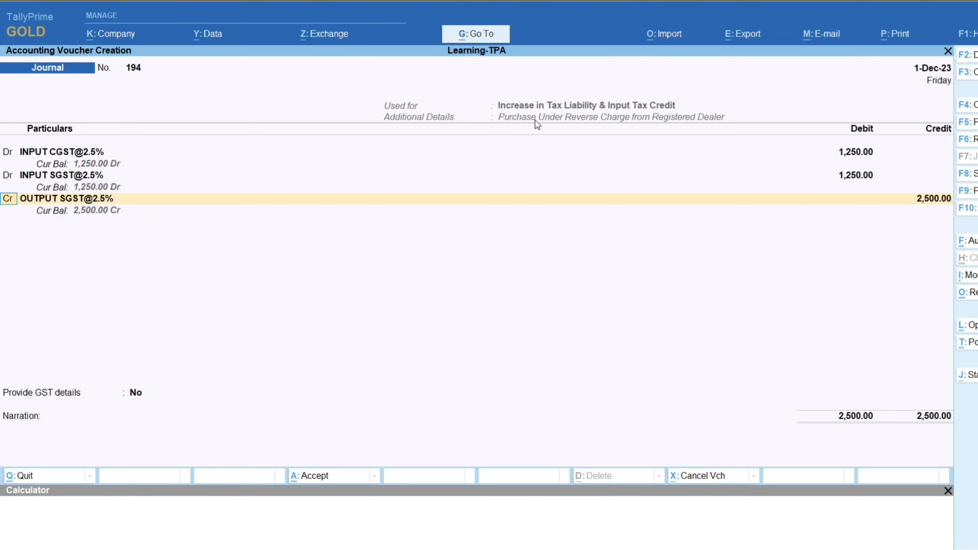
pyautogui.press('Return')
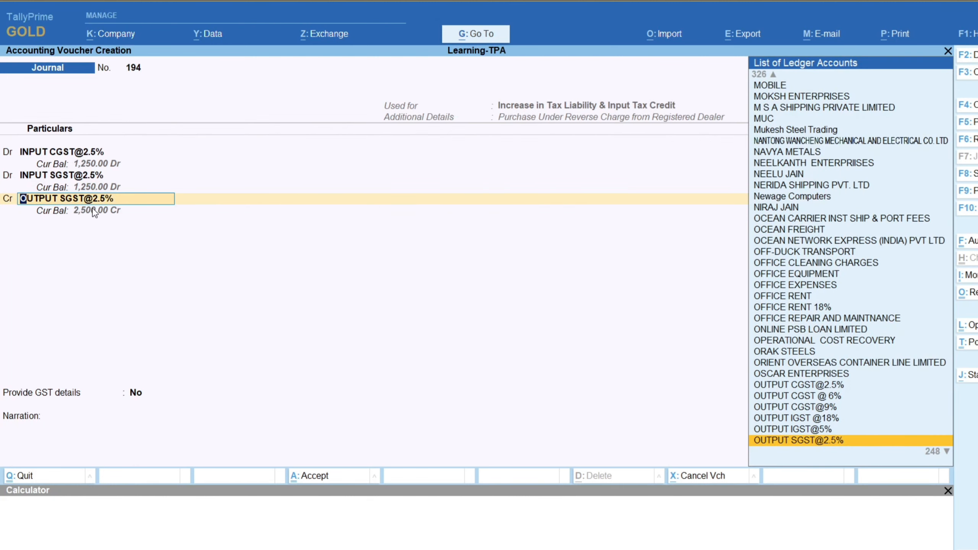
pyautogui.press('Return')
pyautogui.press('Return')
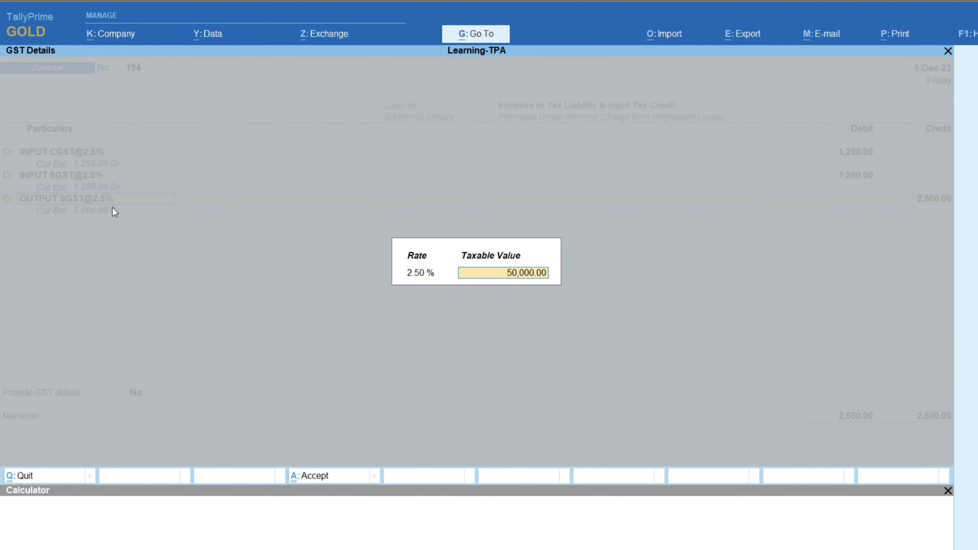
pyautogui.press('Return')
pyautogui.write('1250')
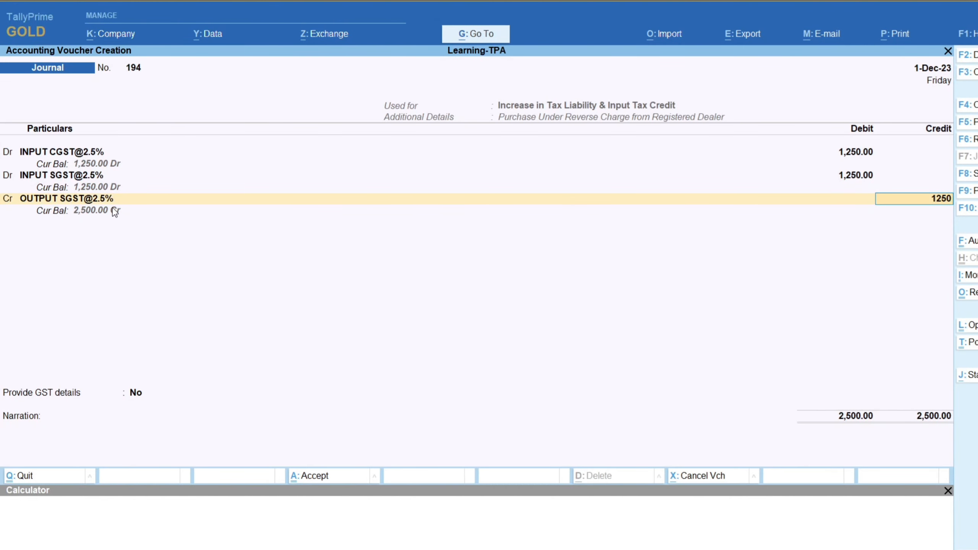
pyautogui.press('Return')
pyautogui.press('Return')
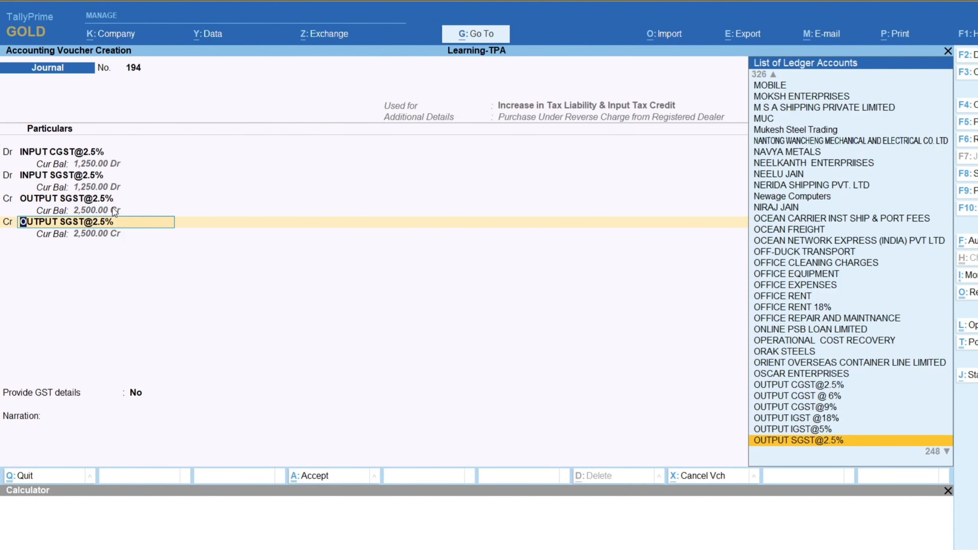
pyautogui.write('CGST')
pyautogui.press('Down')
pyautogui.press('Down')
pyautogui.press('Down')
pyautogui.press('Down')
pyautogui.press('Down')
pyautogui.press('Down')
pyautogui.press('Down')
pyautogui.press('Down')
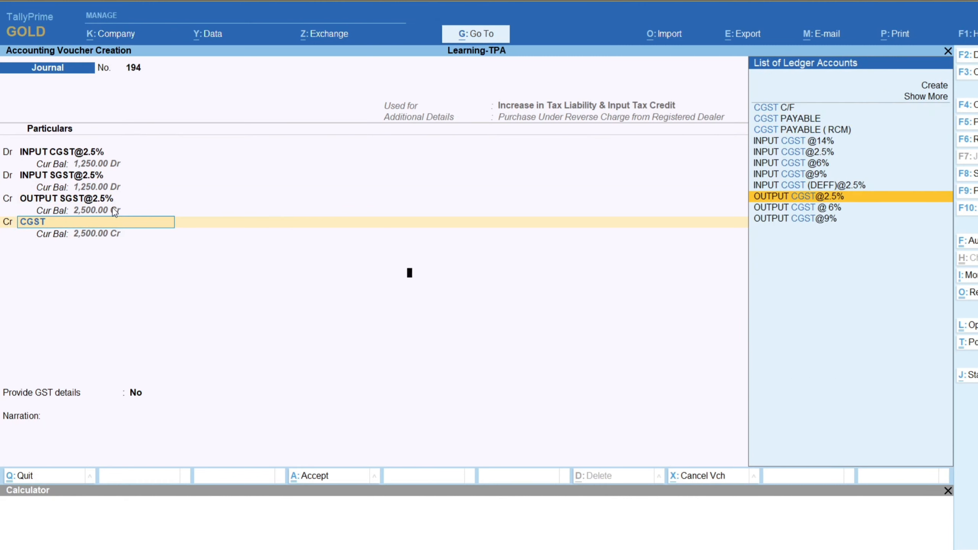
pyautogui.press('Return')
pyautogui.press('Return')
pyautogui.press('Return')
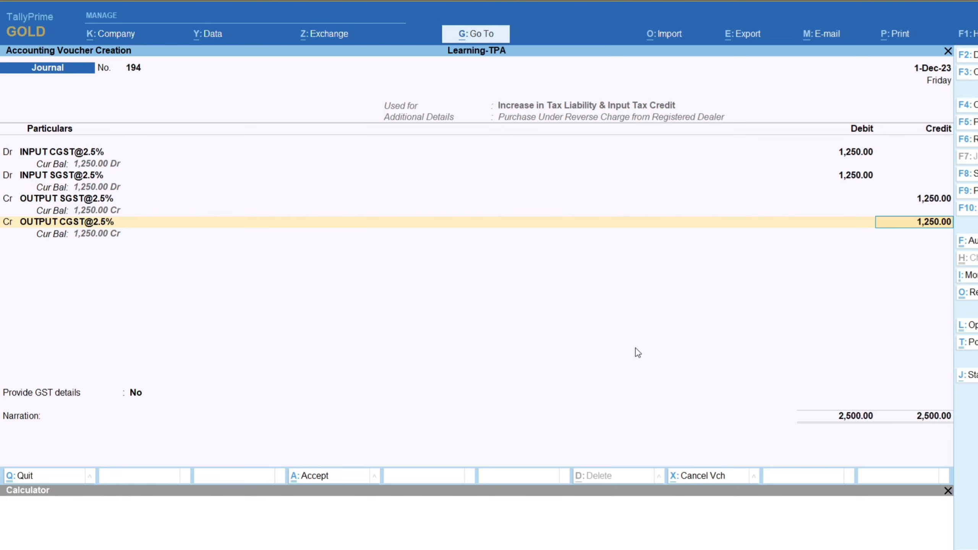
pyautogui.press('Return')
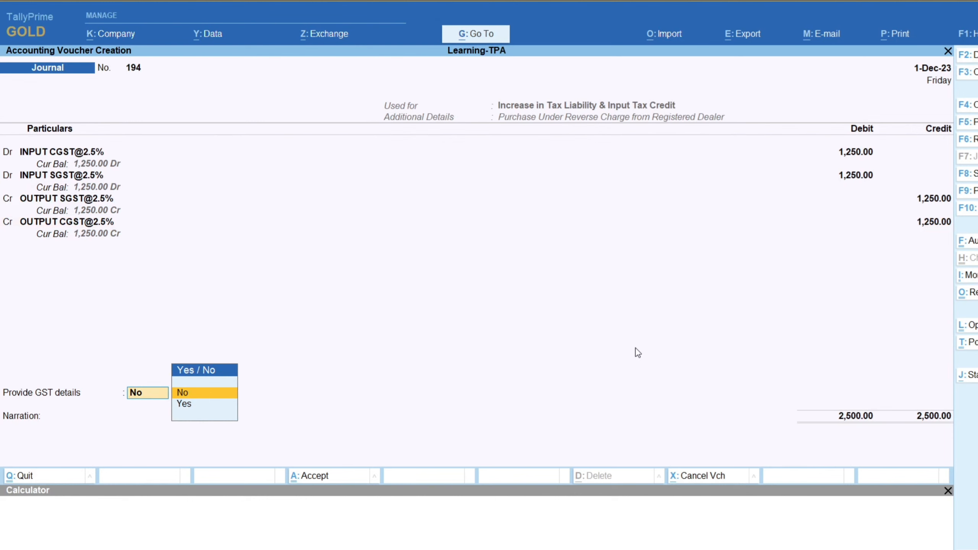
# Provide GST details for the journal, with CARGO MOVERS as the party and Services as the type of supply
pyautogui.press('Down')
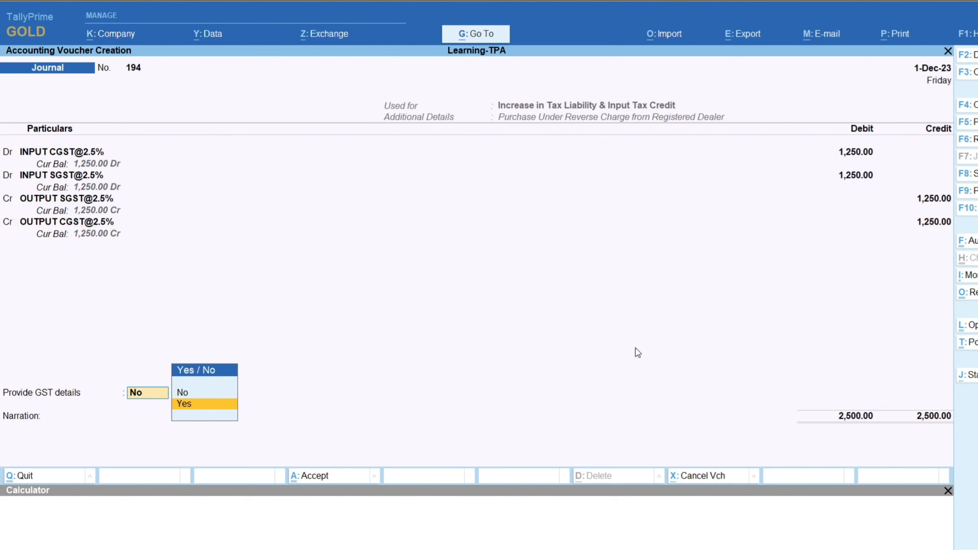
pyautogui.press('Return')
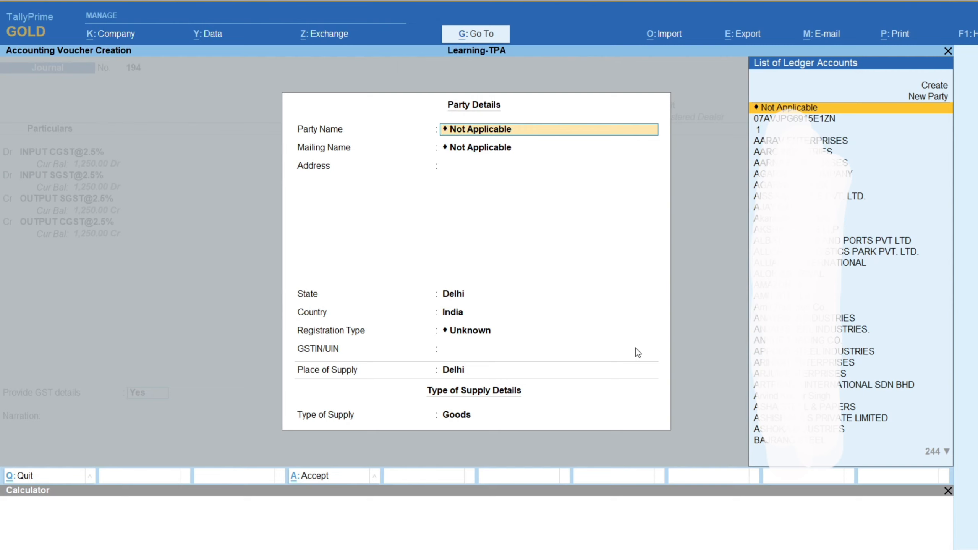
pyautogui.write('CARGO')
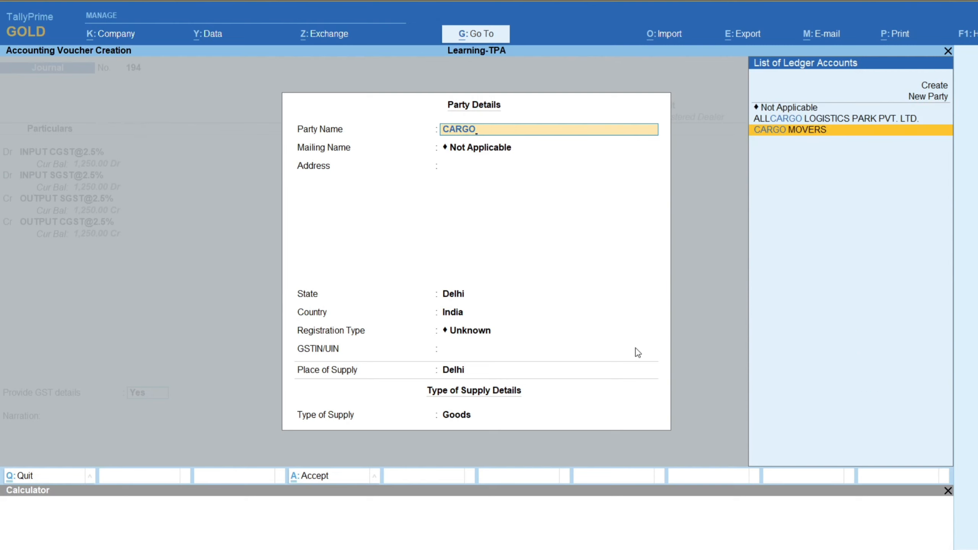
pyautogui.press('Return')
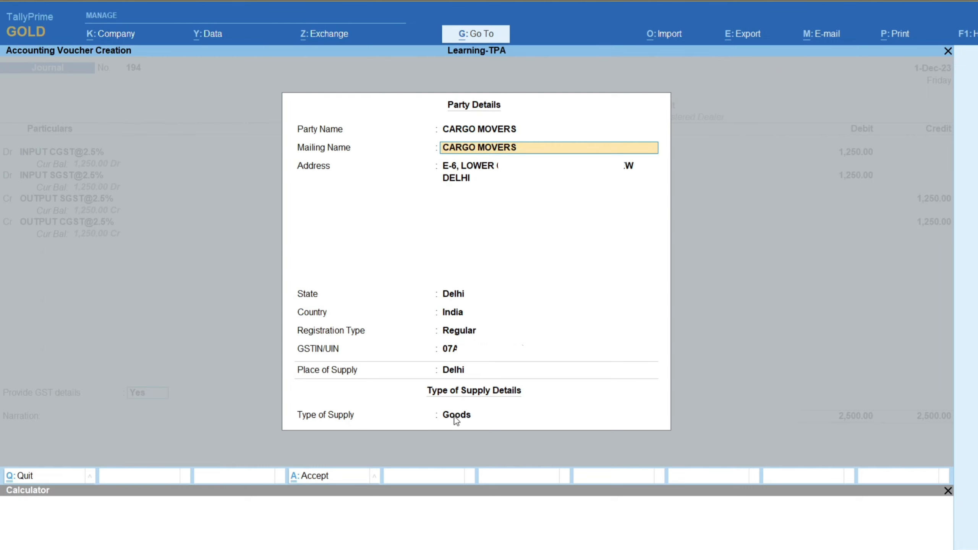
pyautogui.click(483, 422)
pyautogui.press('Down')
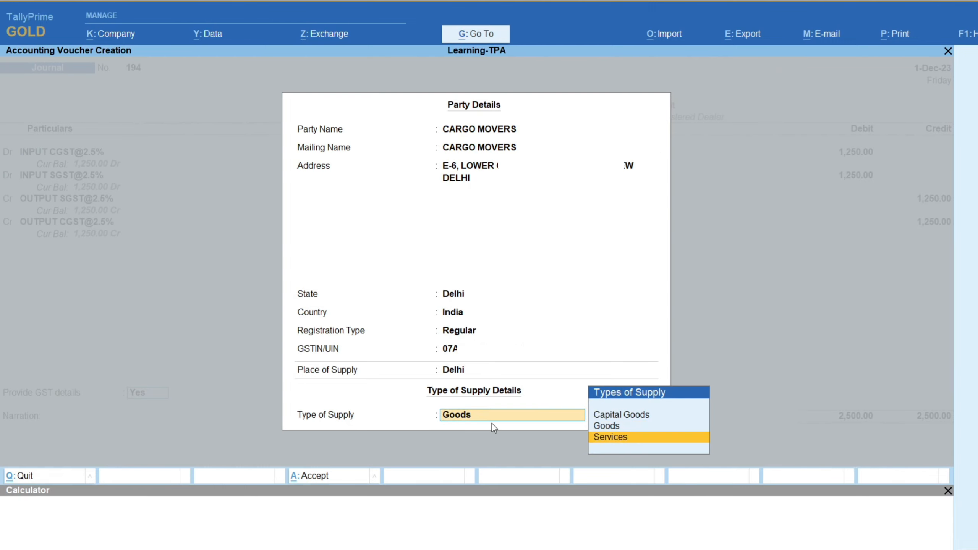
pyautogui.press('Return')
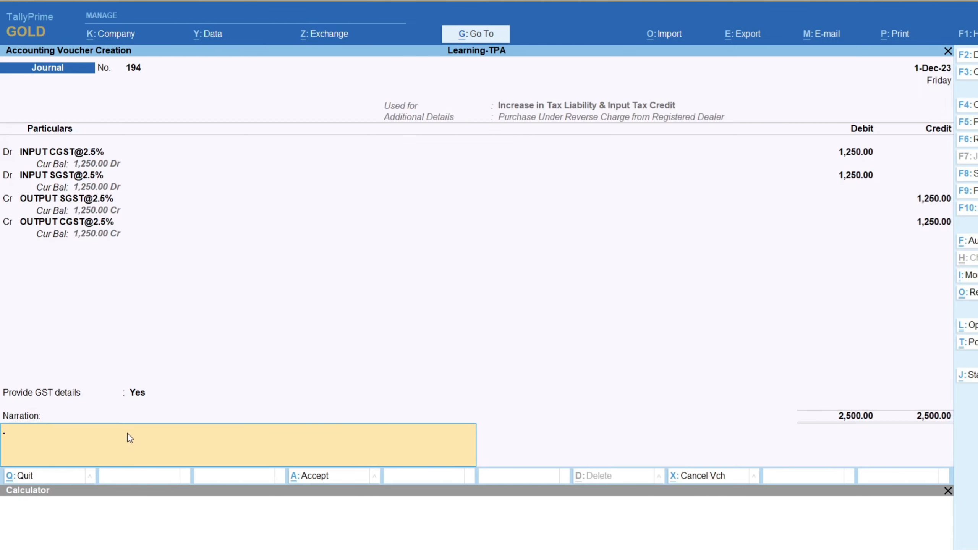
# Enter the narration "BEING RCM BOOKED FOR THE MONTH OF DEC23" and save the journal voucher
pyautogui.write('BEING RCM BOOKED FOR THE MON')
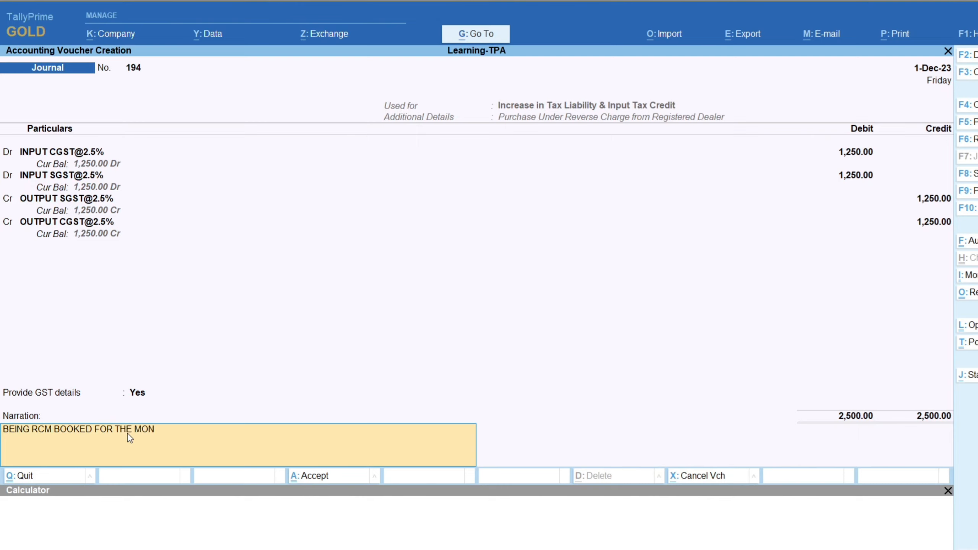
pyautogui.write('TH OF DEC23')
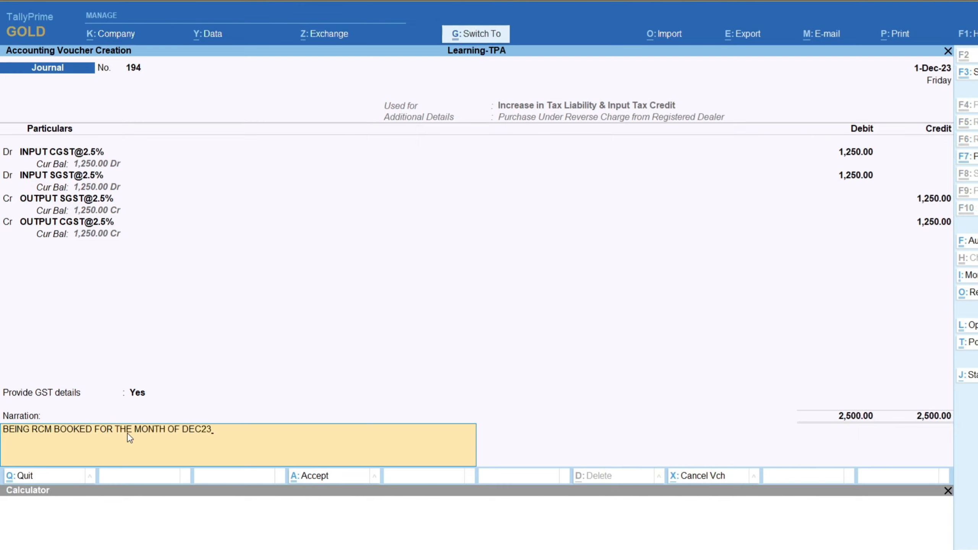
pyautogui.press('Return')
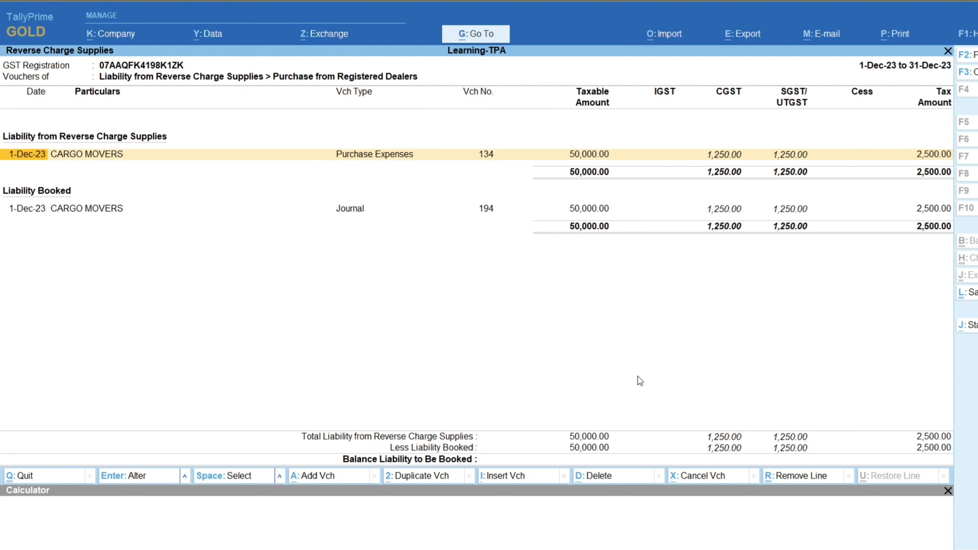
# Check the booked amounts in the Reverse Charge Supplies summary and open the liability vouchers for purchases from unregistered dealers
pyautogui.press('Escape')
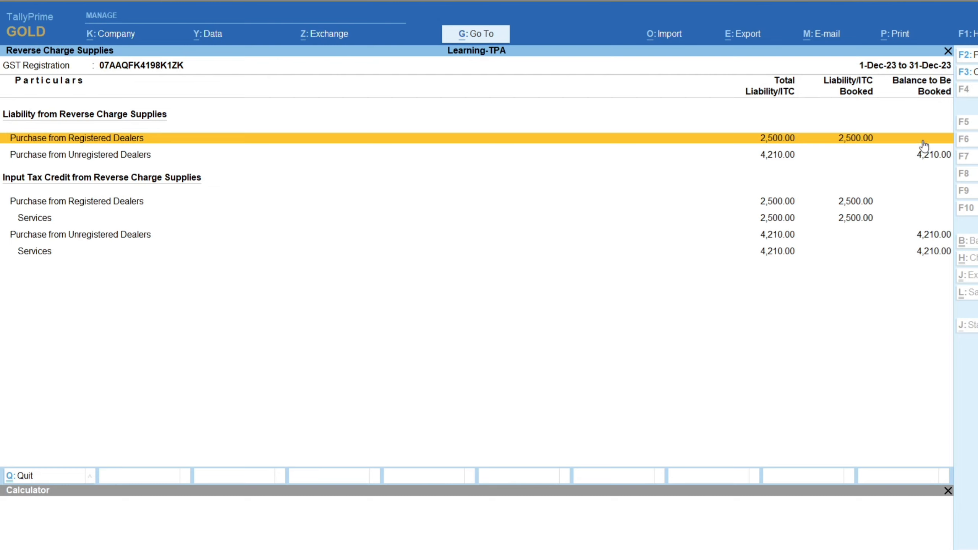
pyautogui.click(862, 206)
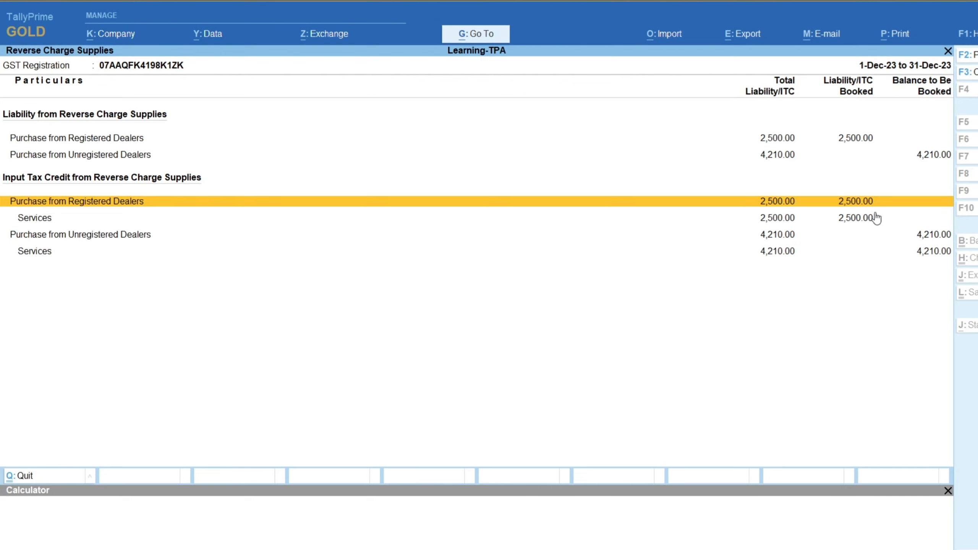
pyautogui.click(413, 158)
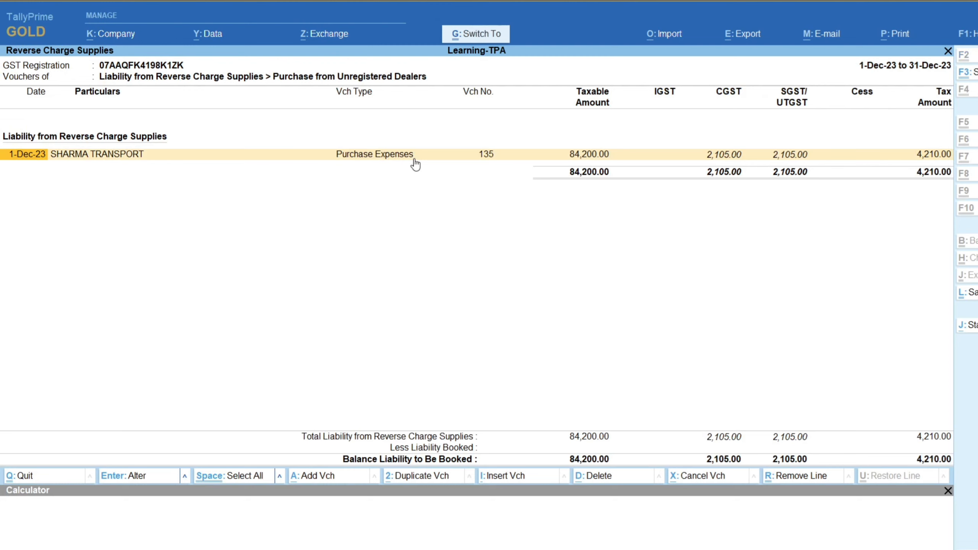
pyautogui.hotkey('ctrl', 'n')
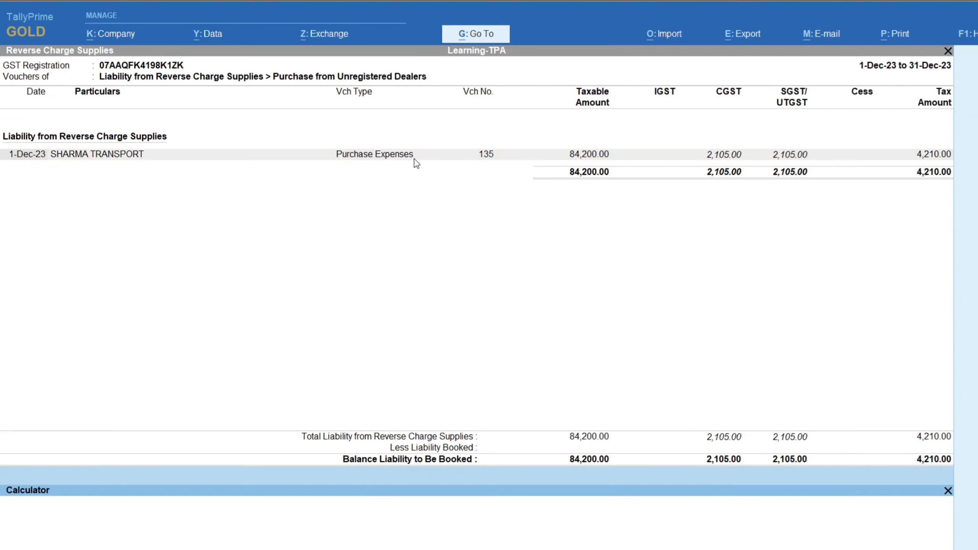
pyautogui.click(583, 246)
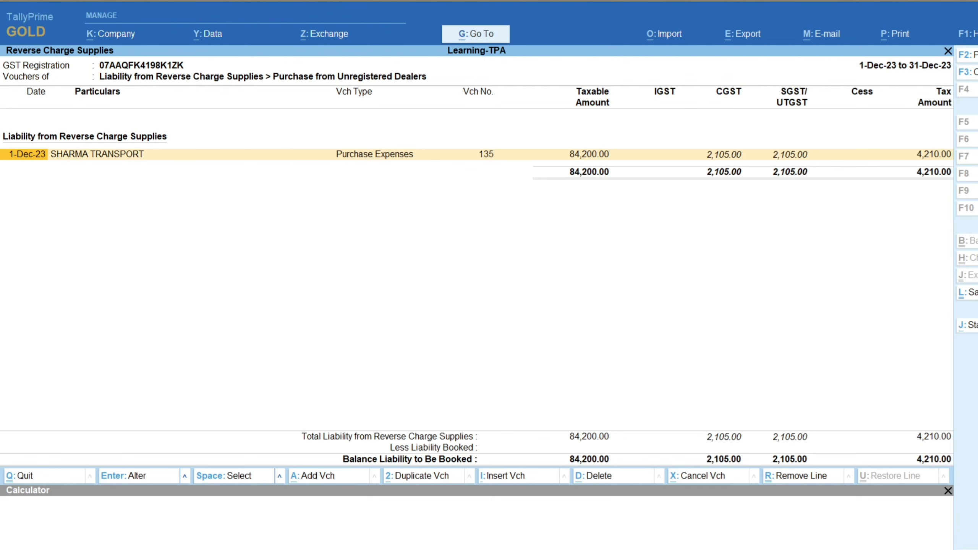
# Start a GST stat adjustment journal for Increase in Tax Liability & Input Tax Credit, Purchase from Unregistered Dealer
pyautogui.click(967, 324)
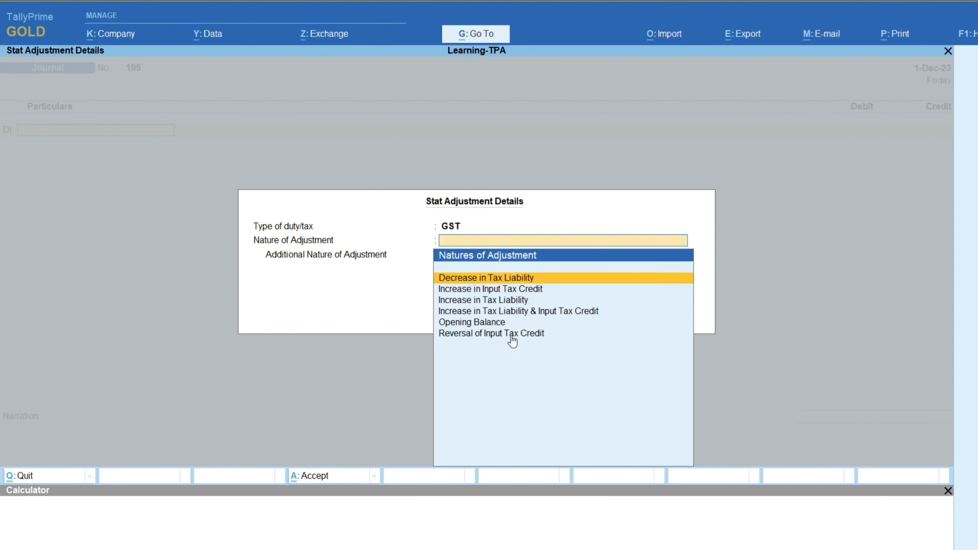
pyautogui.click(510, 312)
pyautogui.press('Down')
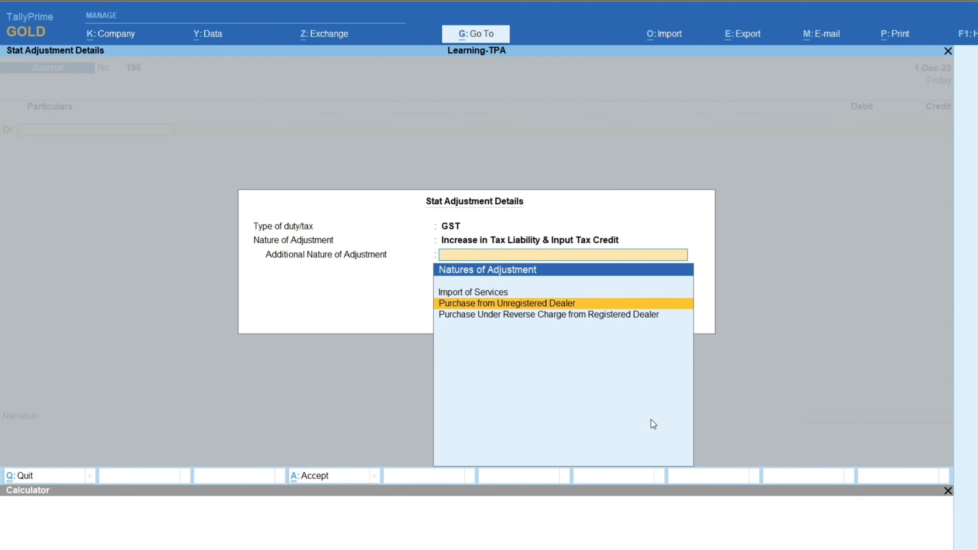
pyautogui.press('Return')
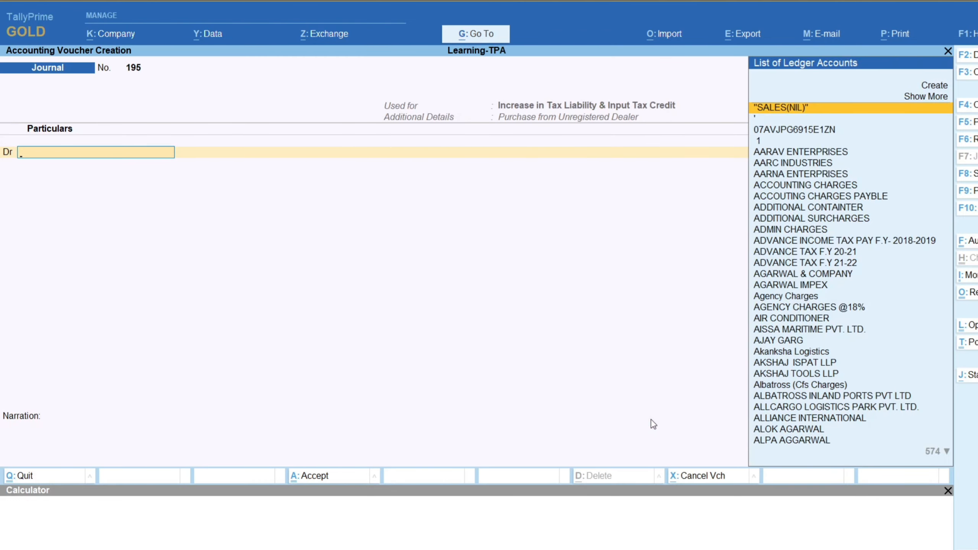
pyautogui.write('CGST')
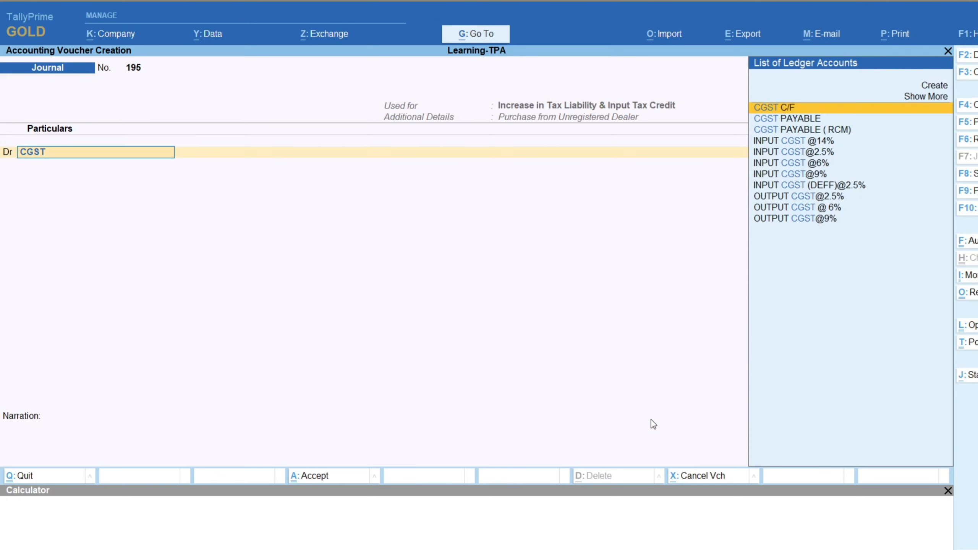
pyautogui.press('Down')
pyautogui.press('Down')
pyautogui.press('Down')
pyautogui.press('Down')
pyautogui.press('Return')
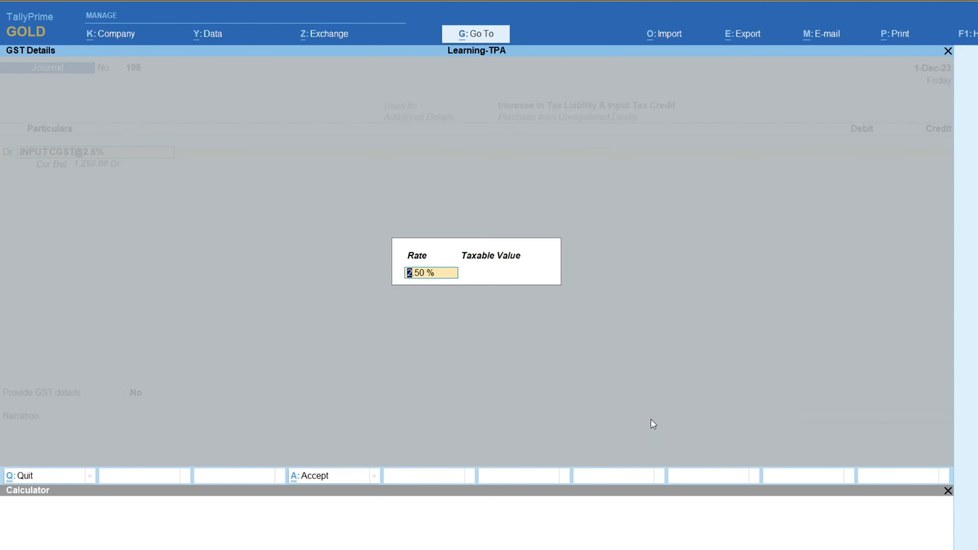
pyautogui.press('Return')
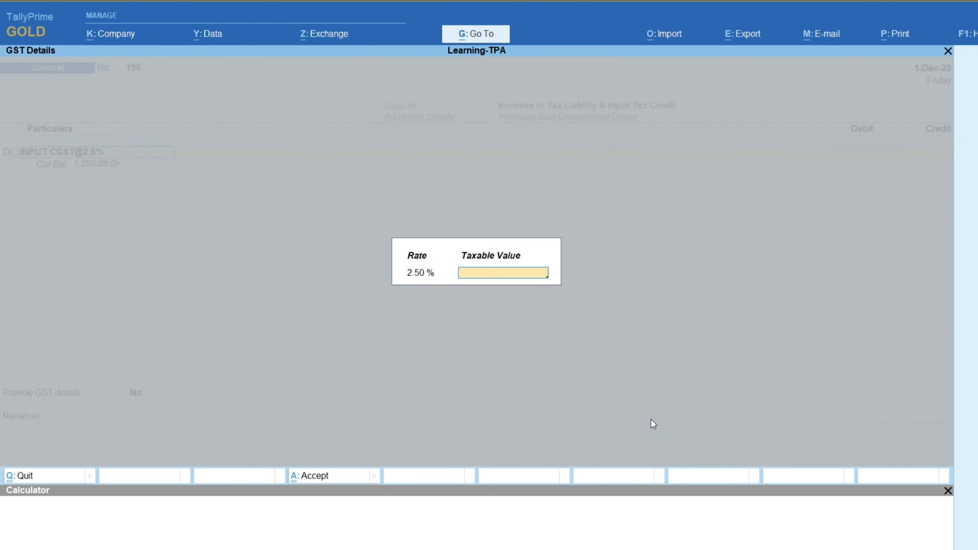
pyautogui.write('50000')
pyautogui.press('Return')
pyautogui.write('2105')
pyautogui.press('Return')
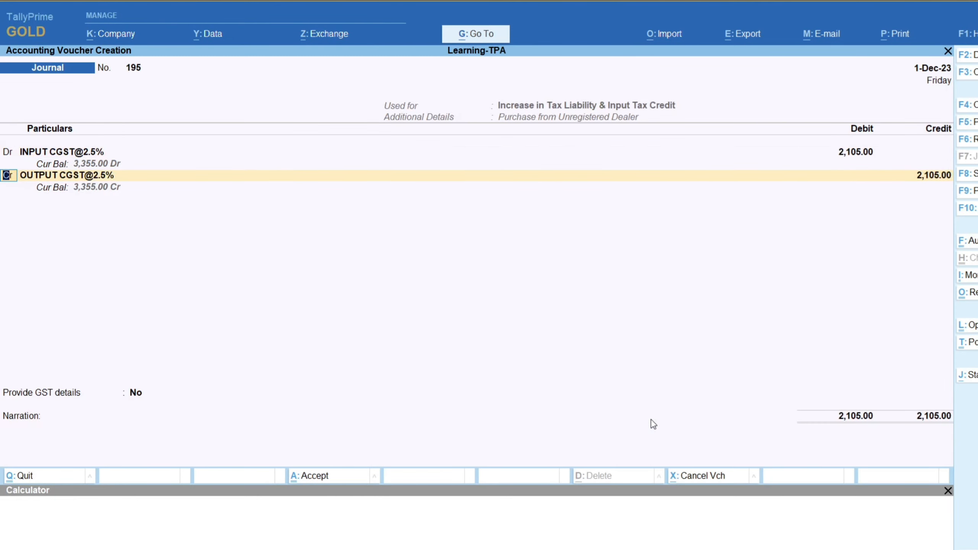
pyautogui.press('d')
pyautogui.press('Return')
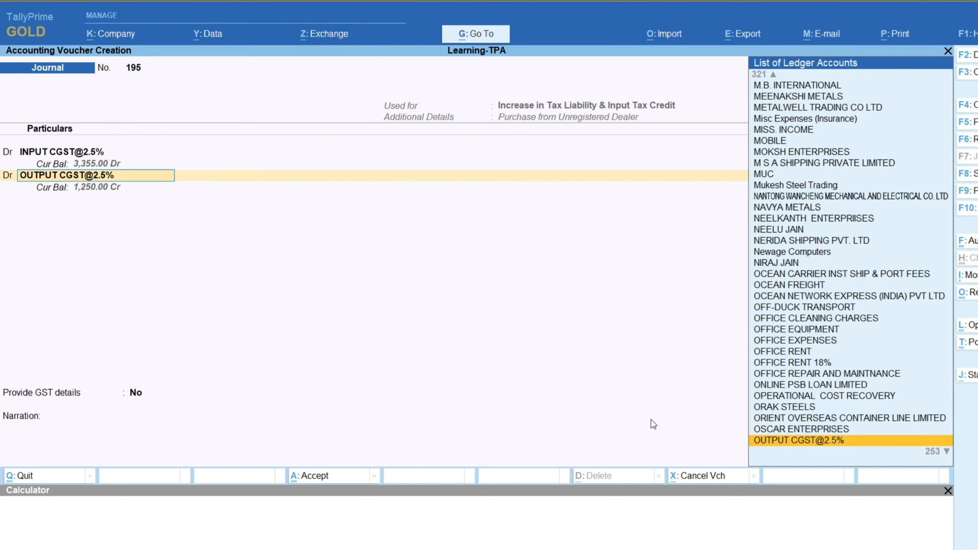
pyautogui.write('SGST')
pyautogui.press('Up')
pyautogui.press('Up')
pyautogui.press('Up')
pyautogui.press('Up')
pyautogui.press('Up')
pyautogui.press('Up')
pyautogui.press('Up')
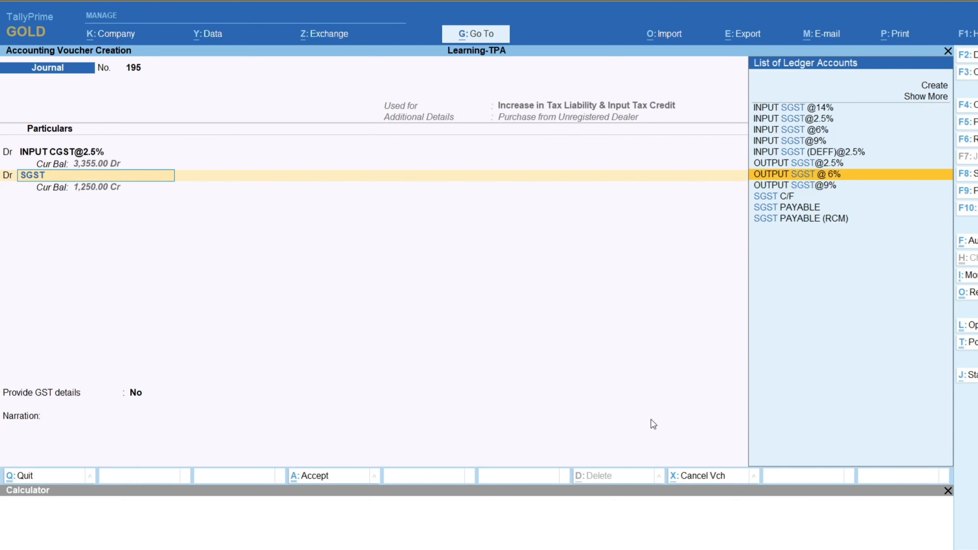
pyautogui.press('Return')
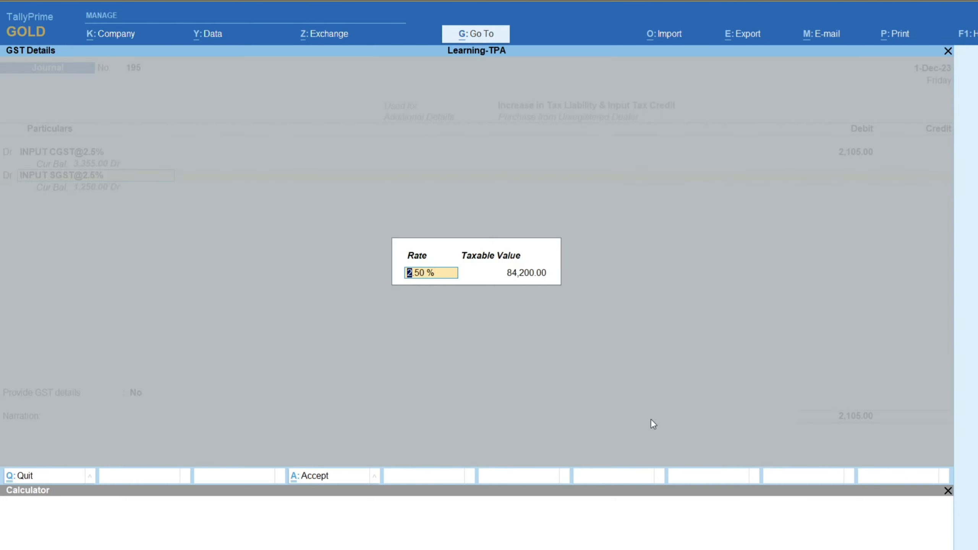
pyautogui.press('Return')
pyautogui.press('Return')
pyautogui.write('2,105')
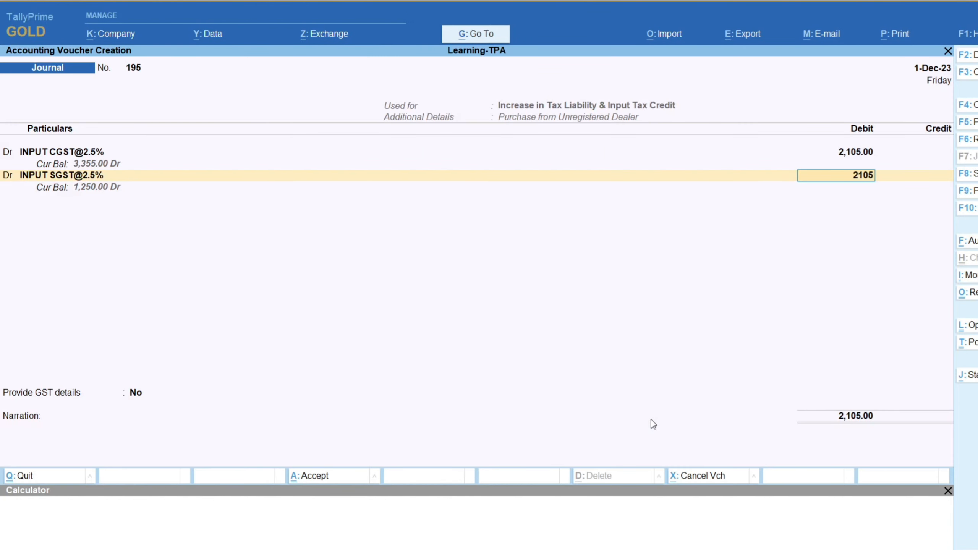
pyautogui.press('Return')
pyautogui.press('Return')
pyautogui.press('Return')
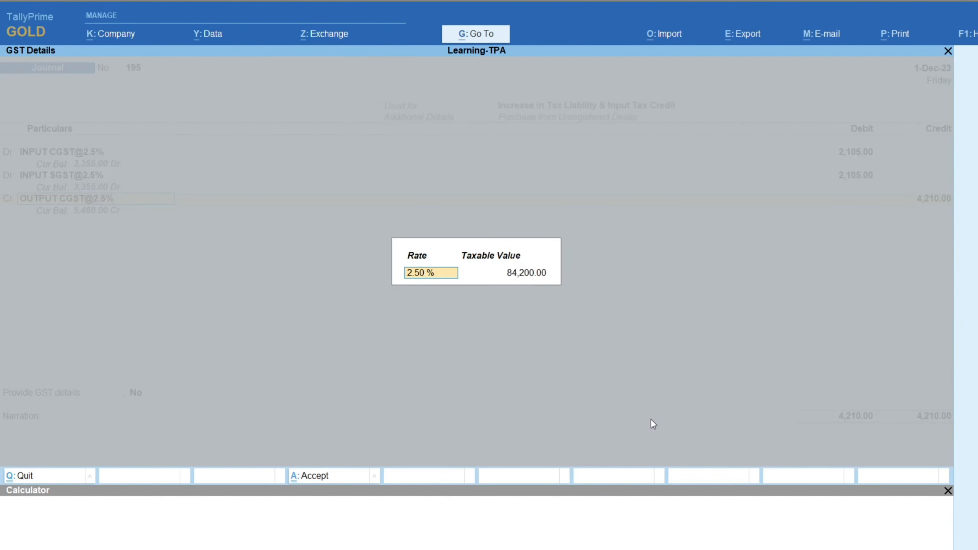
pyautogui.press('Return')
pyautogui.press('Return')
pyautogui.write('2105')
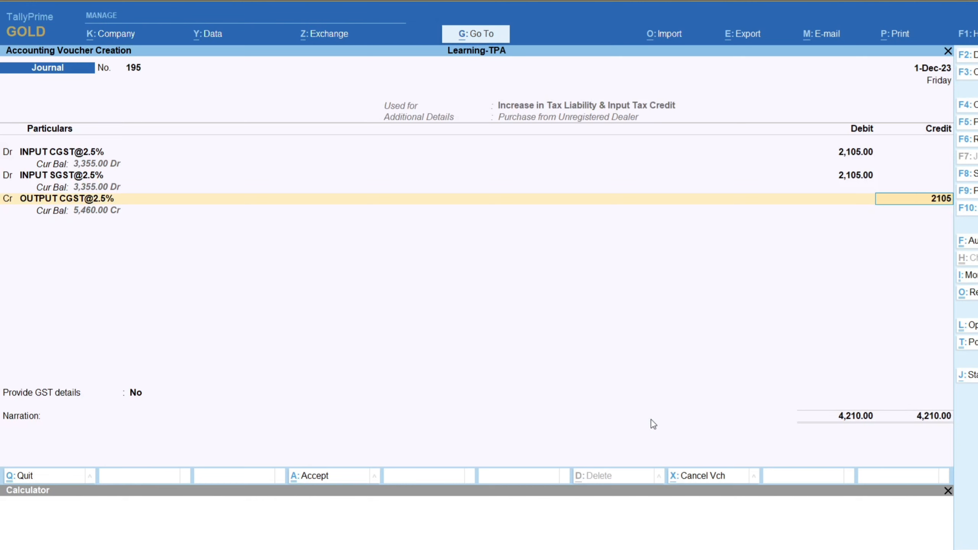
pyautogui.press('Return')
pyautogui.press('Return')
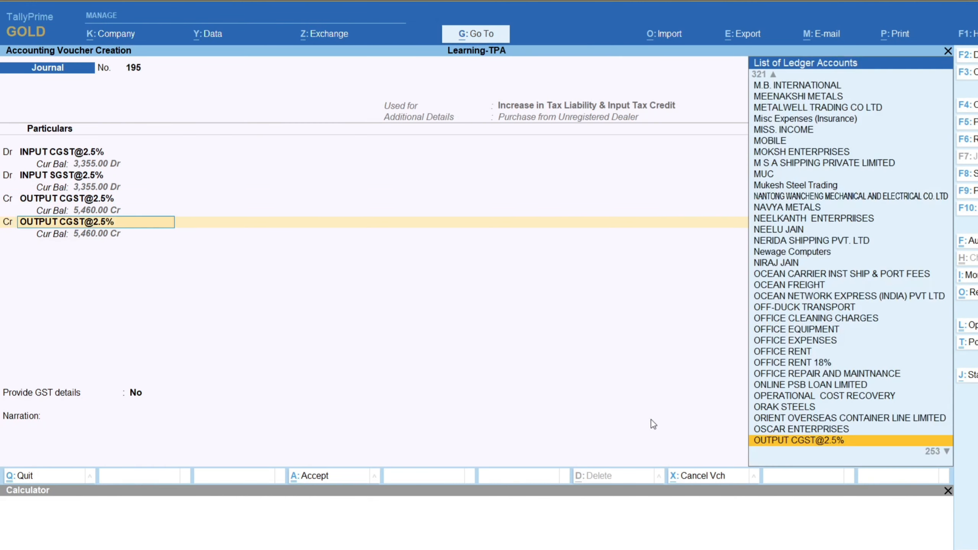
pyautogui.write('SGST')
pyautogui.press('Up')
pyautogui.press('Up')
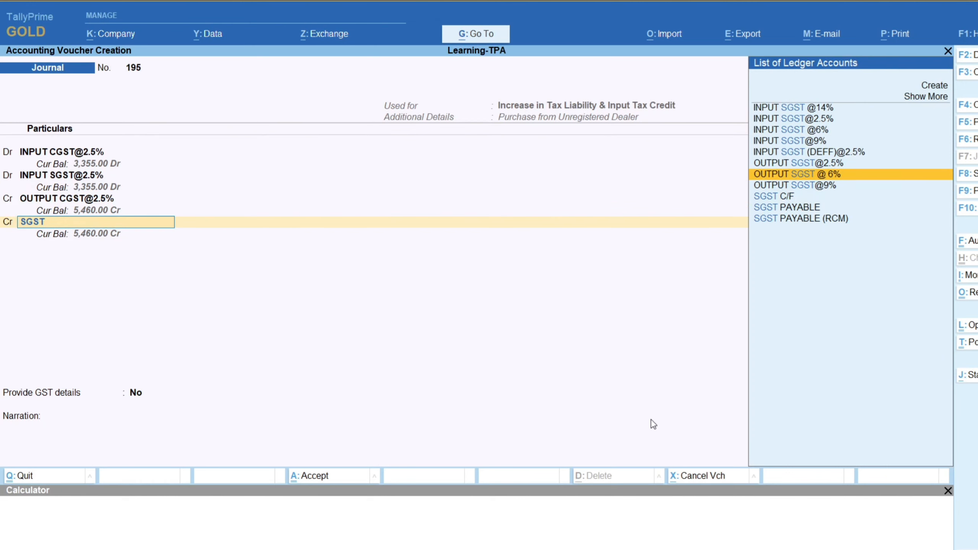
pyautogui.press('Up')
pyautogui.press('Return')
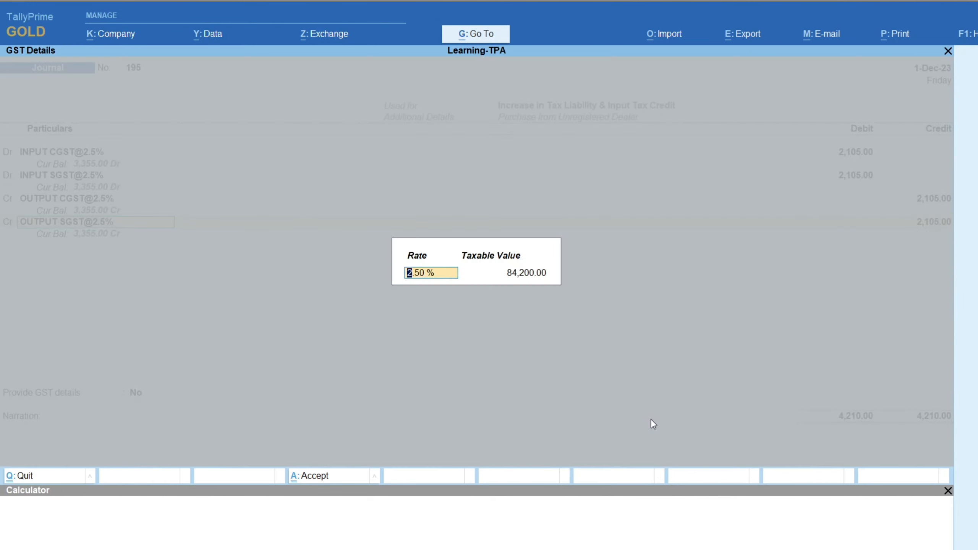
pyautogui.press('Return')
pyautogui.press('Return')
pyautogui.press('Return')
# Provide GST details for the journal with SHARMA TRANSPORT as the party and Services as the type of supply
pyautogui.press('Down')
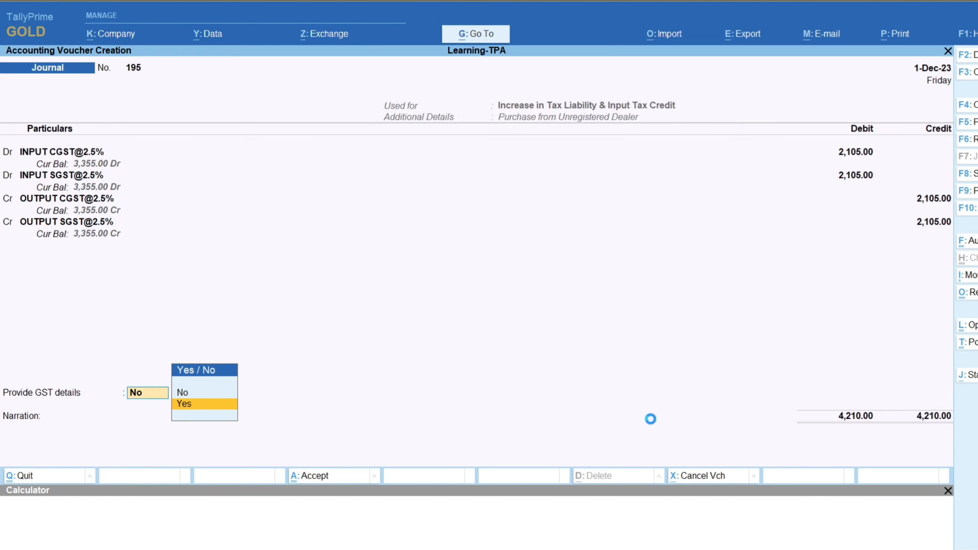
pyautogui.press('Return')
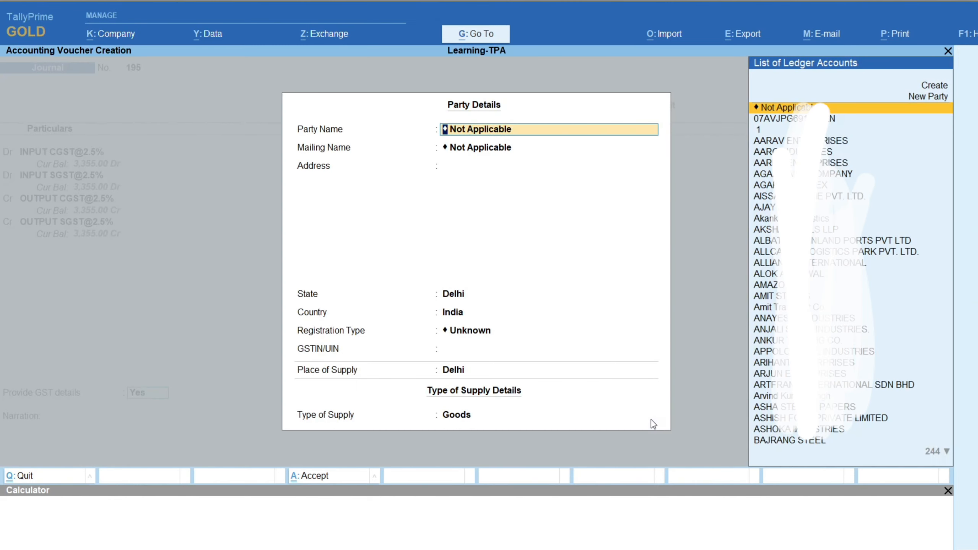
pyautogui.write('SHARMA')
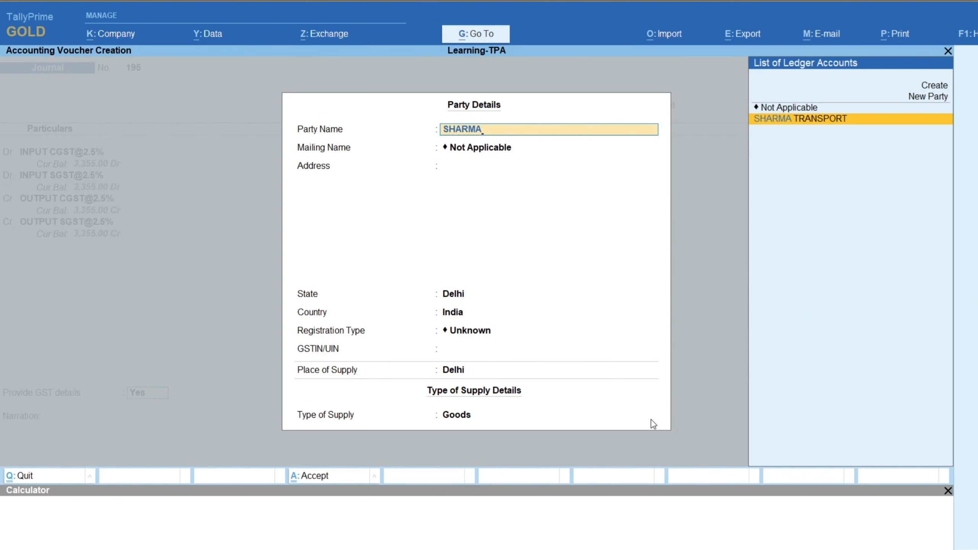
pyautogui.press('Return')
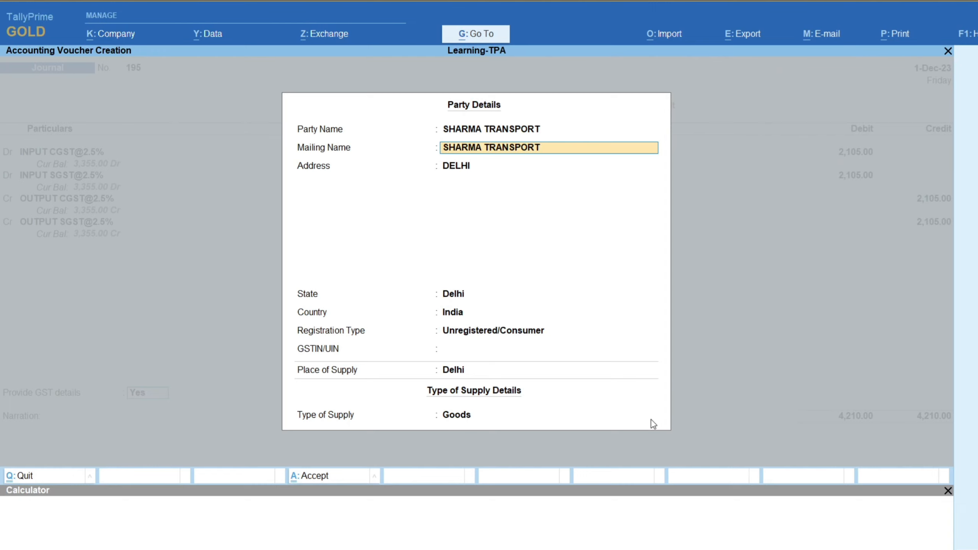
pyautogui.click(457, 417)
pyautogui.press('Down')
pyautogui.press('Return')
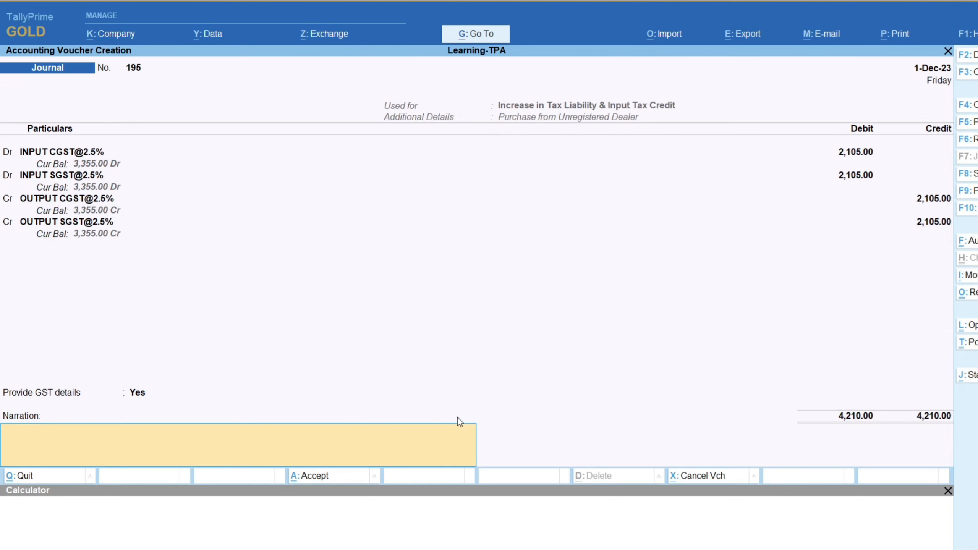
# Fill in the narration "BEING RCM BOOKED FOR THE MONTH OF DEC23" and save the journal, returning to the Reverse Charge Supplies summary
pyautogui.hotkey('ctrl', 'r')
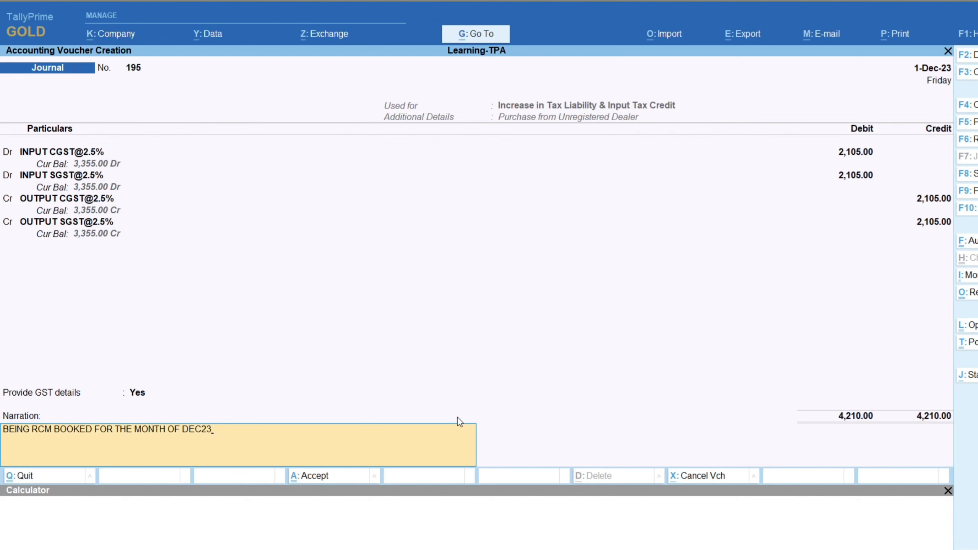
pyautogui.hotkey('ctrl', 'a')
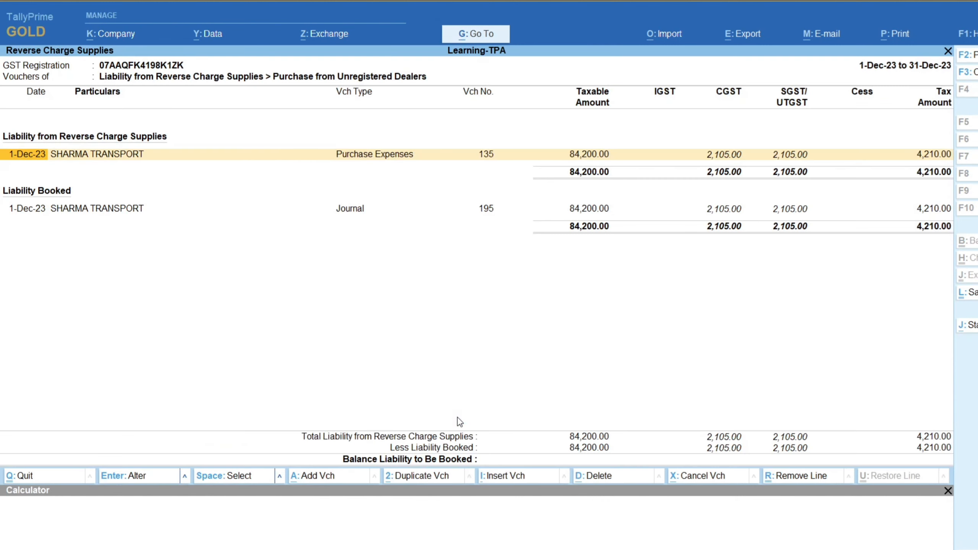
pyautogui.press('Escape')
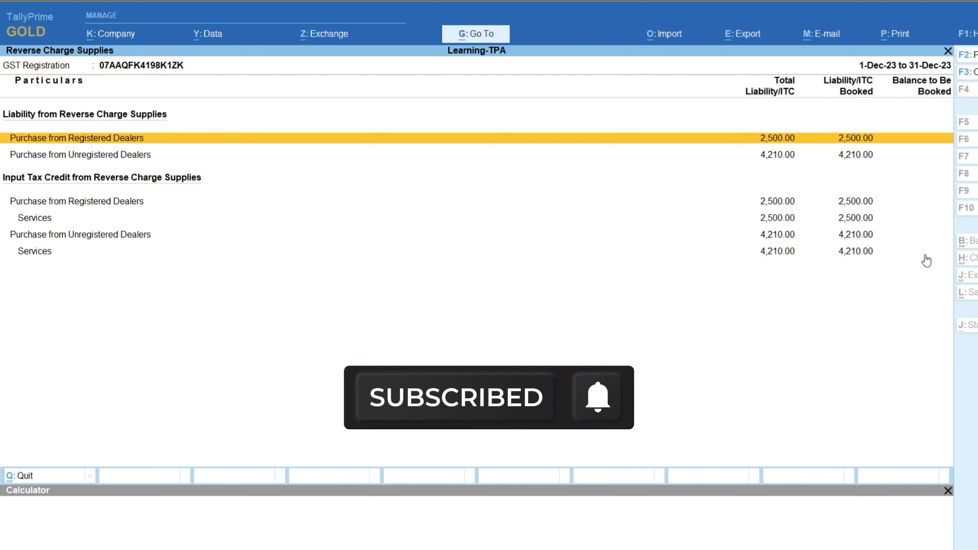
# Leave the Reverse Charge Supplies report and open the GSTR-3B report
pyautogui.press('Escape')
pyautogui.press('Escape')
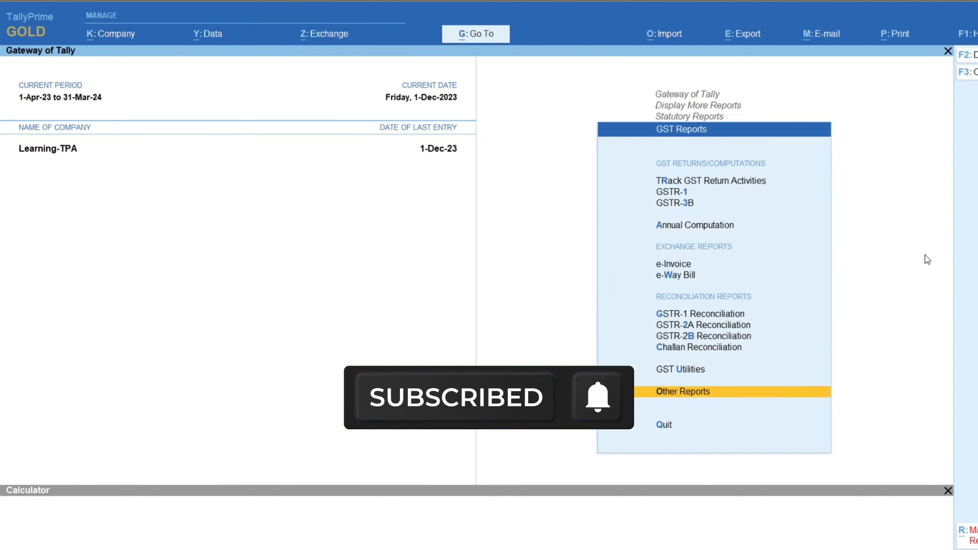
pyautogui.press('Up')
pyautogui.press('Up')
pyautogui.press('Up')
pyautogui.press('Up')
pyautogui.press('Up')
pyautogui.press('Up')
pyautogui.press('Up')
pyautogui.press('Up')
pyautogui.press('Up')
pyautogui.press('Return')
# Set the GSTR-3B report period to 1-Dec-23 through 31-Dec-23
pyautogui.hotkey('alt', 'F2')
pyautogui.write('DEC2')
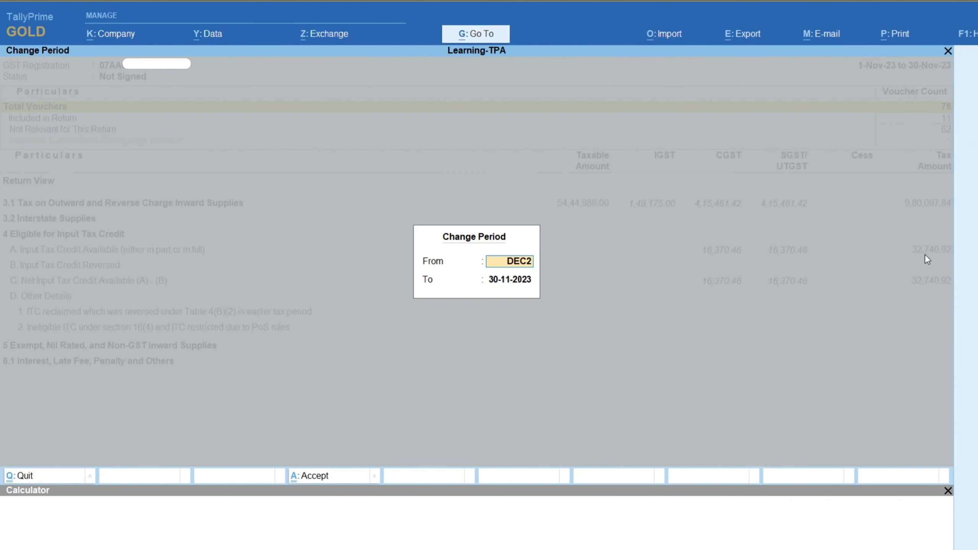
pyautogui.press('Return')
pyautogui.write('DEC31')
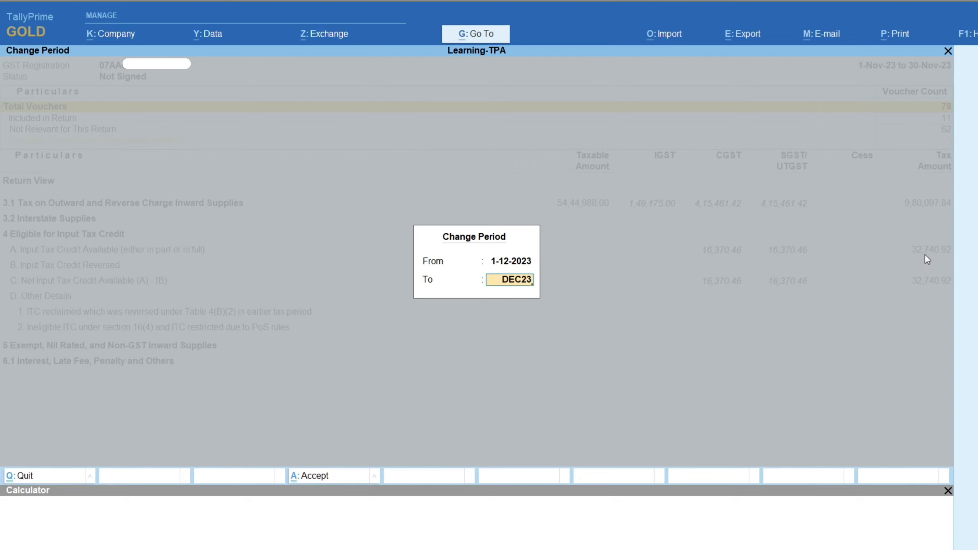
pyautogui.press('Return')
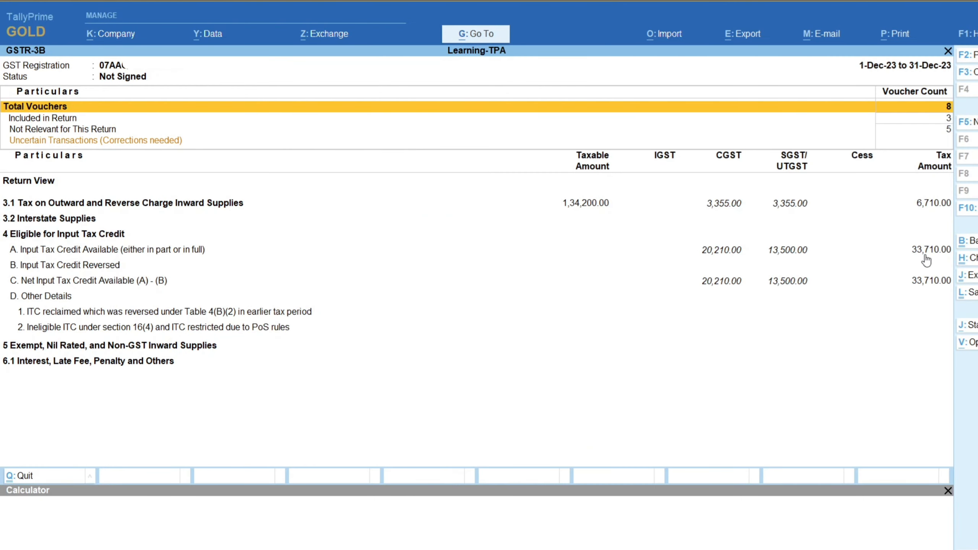
# Expand section 3.1 of GSTR-3B and examine the vouchers under 3.1d Inward Supplies (applicable for Reverse Charge)
pyautogui.press('Down')
pyautogui.press('Down')
pyautogui.press('Down')
pyautogui.press('Down')
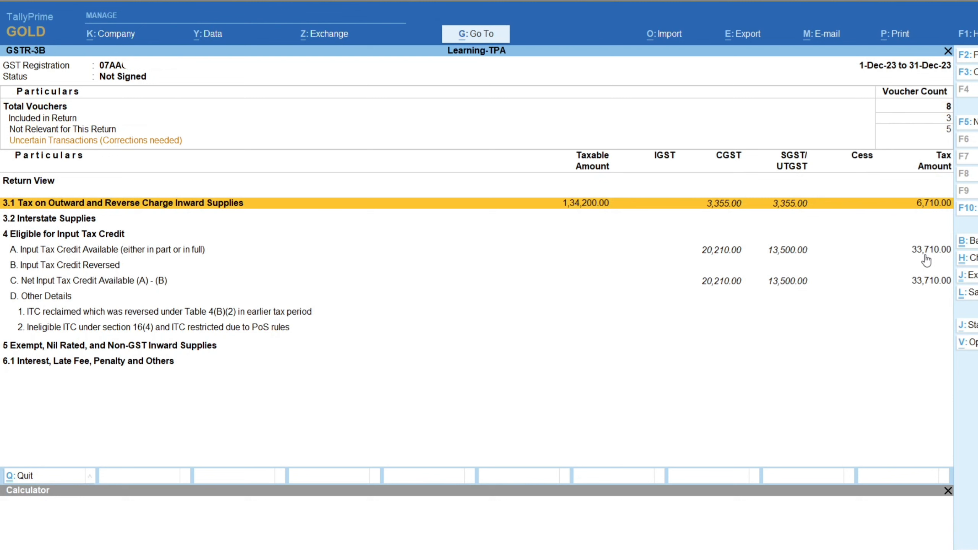
pyautogui.hotkey('shift', 'Return')
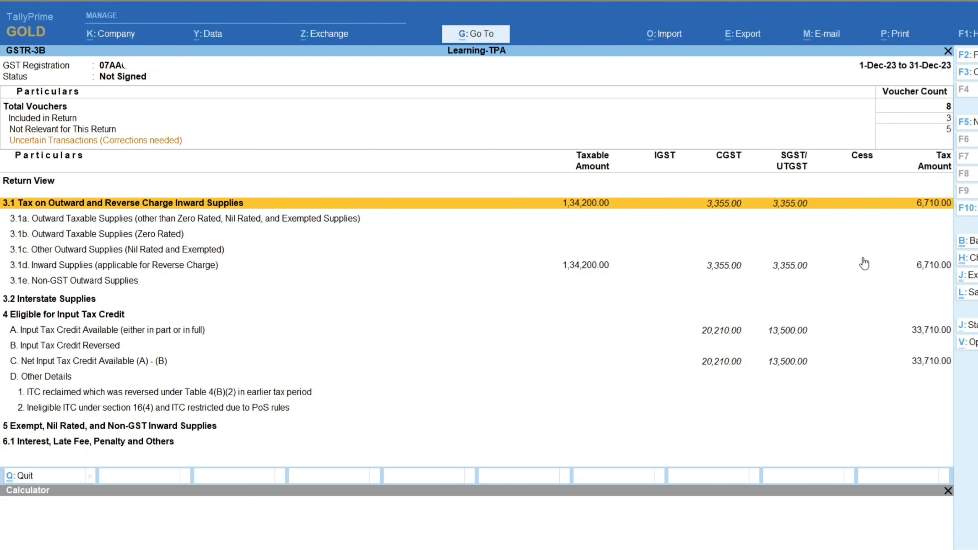
pyautogui.click(709, 269)
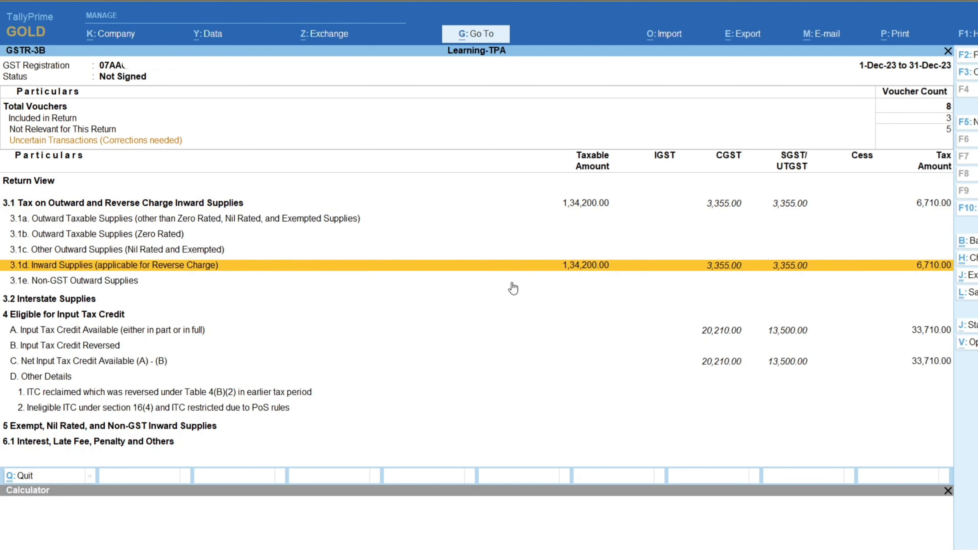
pyautogui.press('Return')
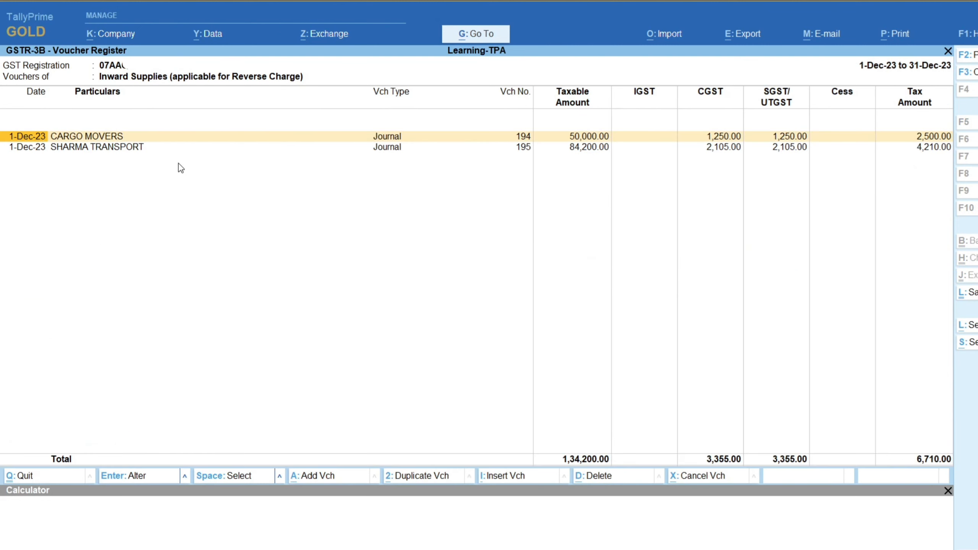
pyautogui.press('Escape')
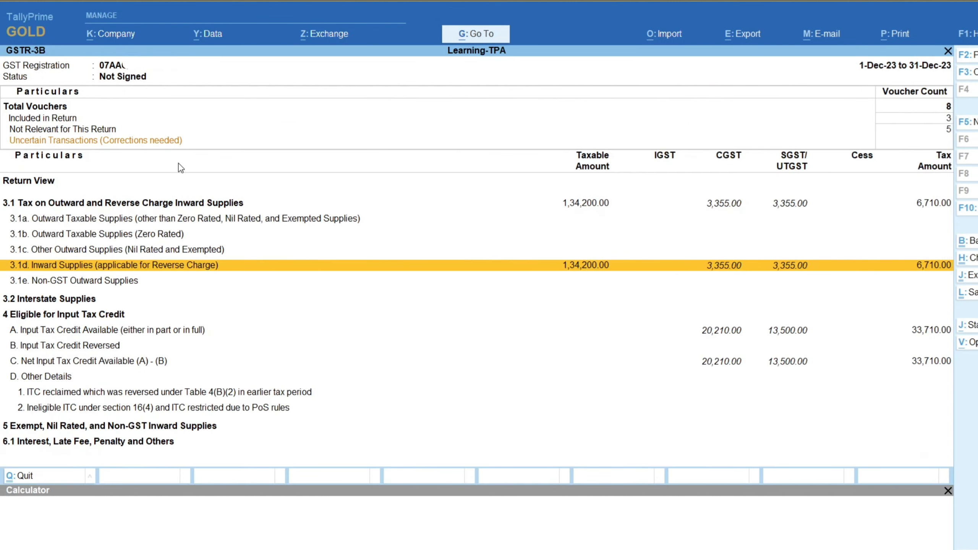
# Open the breakdown of Input Tax Credit Available (either in part or in full) in section 4 of GSTR-3B
pyautogui.press('Down')
pyautogui.press('Down')
pyautogui.press('Down')
pyautogui.press('Down')
pyautogui.press('Down')
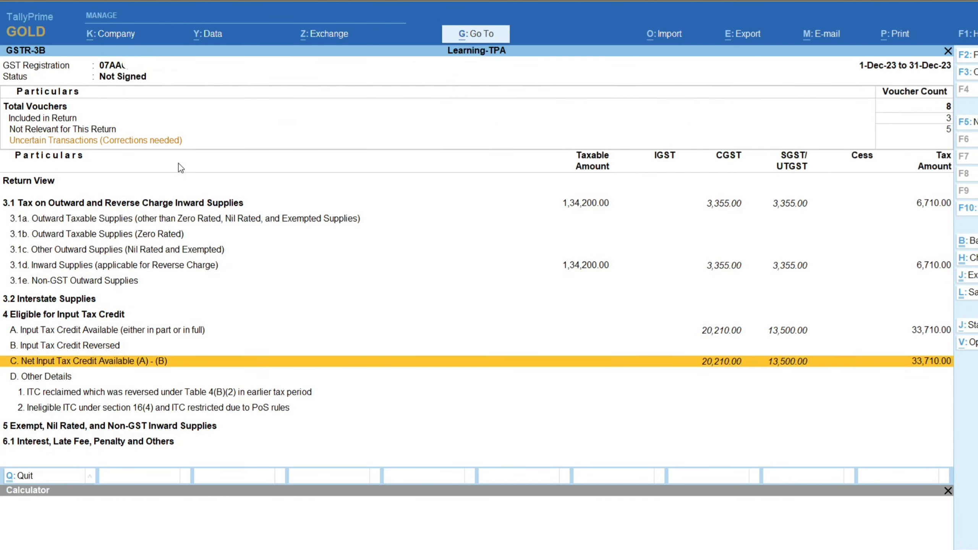
pyautogui.press('Down')
pyautogui.press('Down')
pyautogui.press('Down')
pyautogui.press('Down')
pyautogui.press('Up')
pyautogui.press('Up')
pyautogui.press('Up')
pyautogui.press('Up')
pyautogui.press('Up')
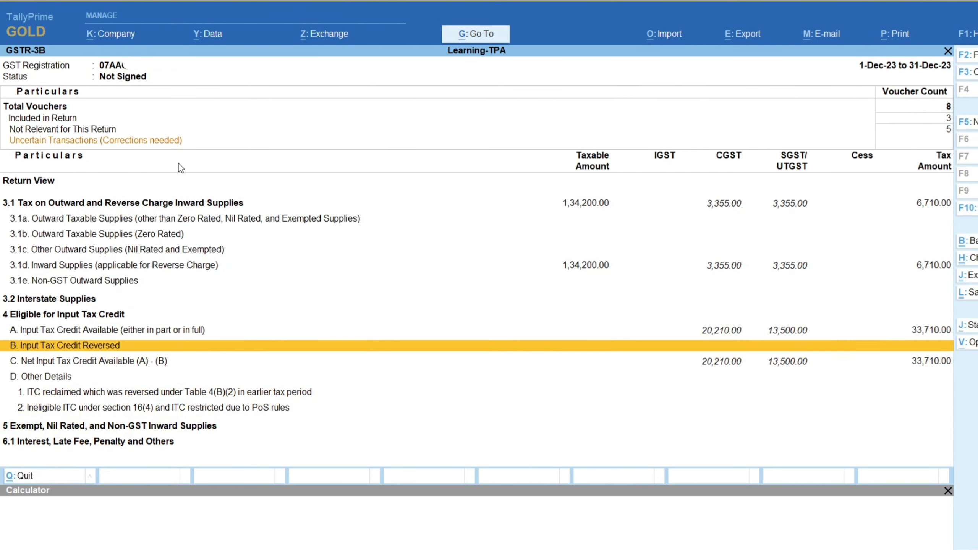
pyautogui.press('Down')
pyautogui.press('Up')
pyautogui.press('Up')
pyautogui.press('Return')
# Examine the voucher register for Inward Supplies applicable for Reverse Charge (other than lines 1 & 2)
pyautogui.press('Down')
pyautogui.press('Down')
pyautogui.press('Down')
pyautogui.press('Down')
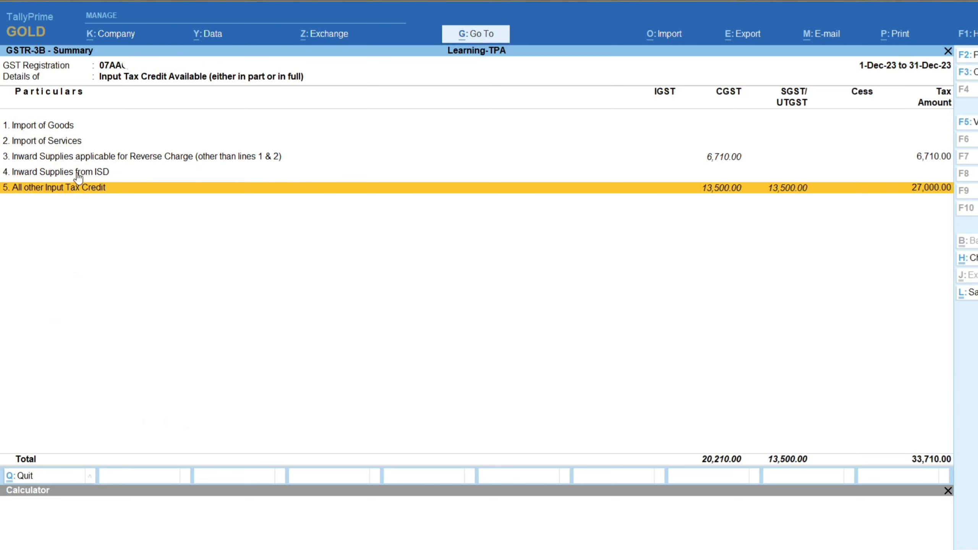
pyautogui.click(170, 157)
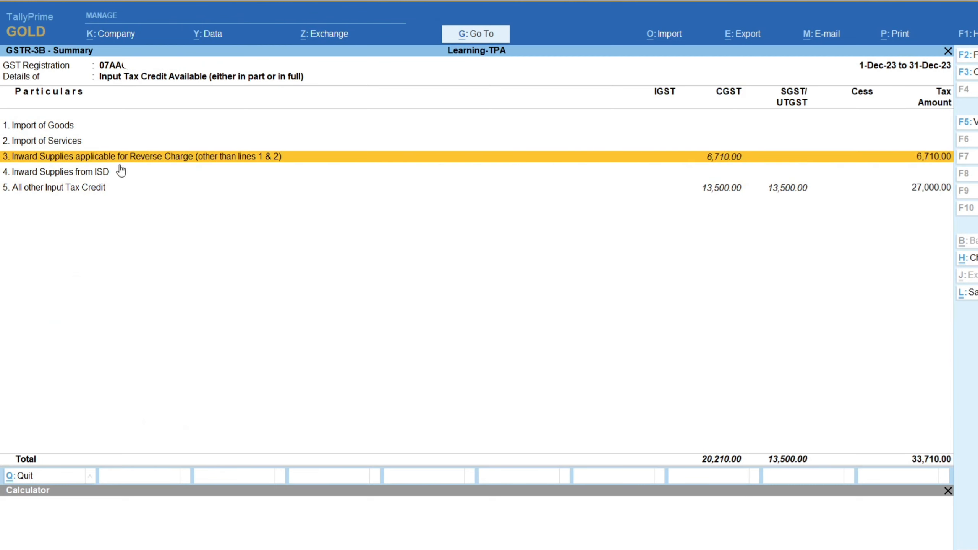
pyautogui.click(236, 156)
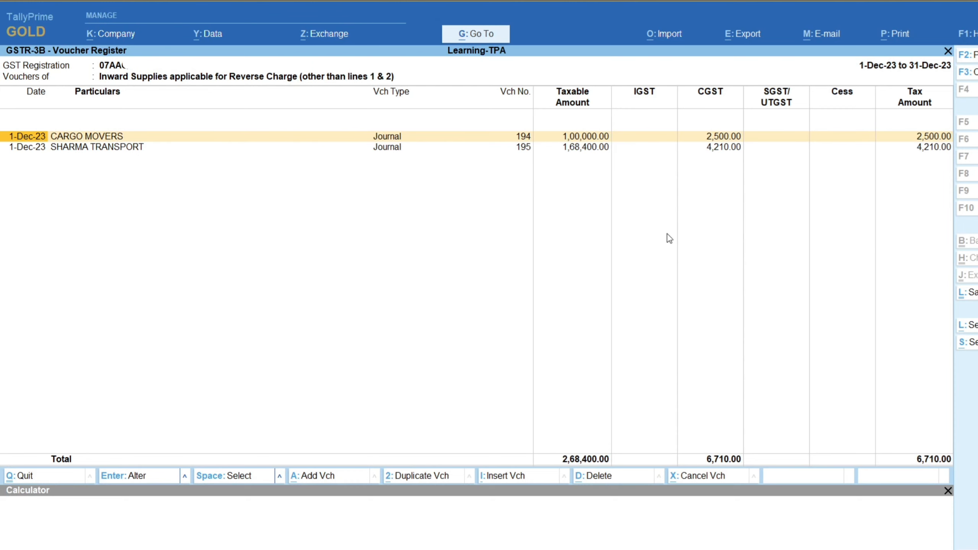
pyautogui.press('Escape')
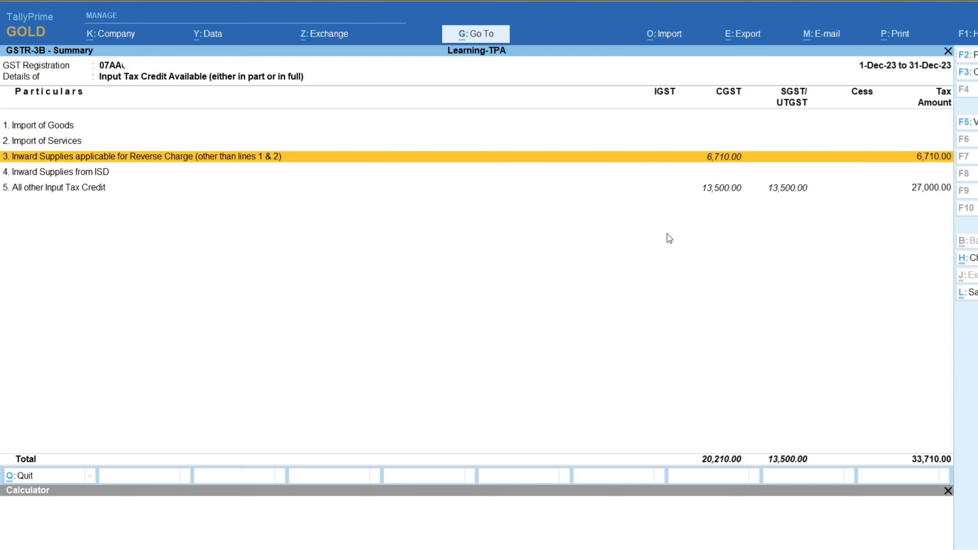
pyautogui.press('Return')
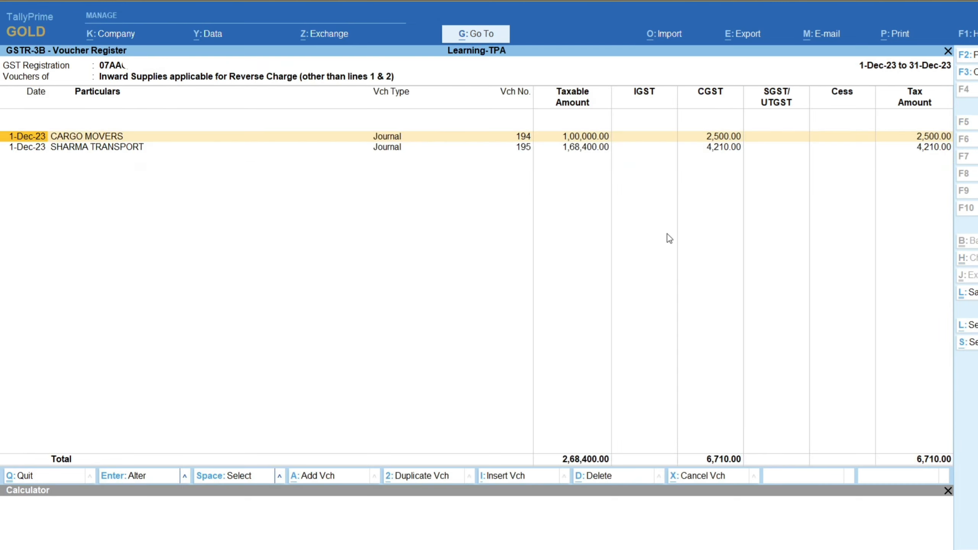
# Open the CARGO MOVERS journal from the register to check its tax entries, then close it without changes
pyautogui.press('Return')
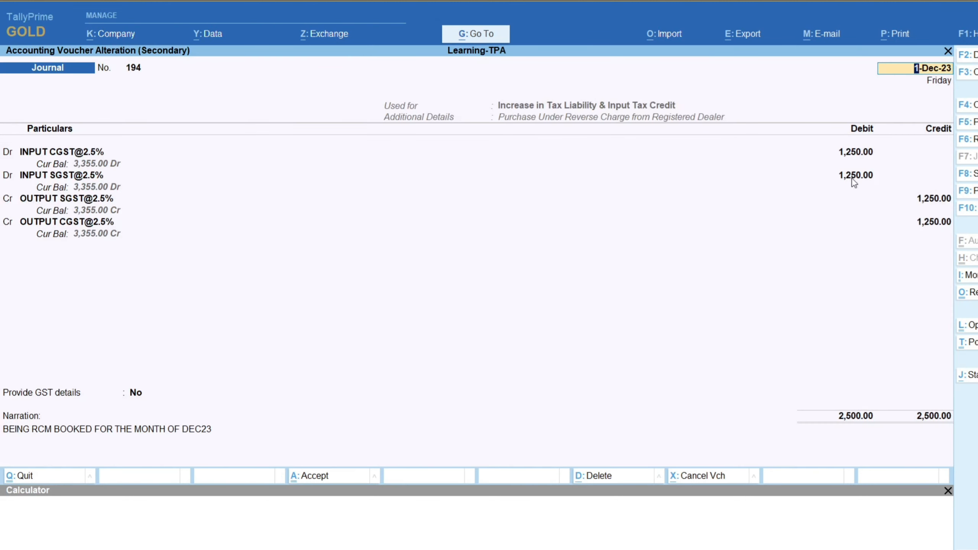
pyautogui.hotkey('ctrl', 'n')
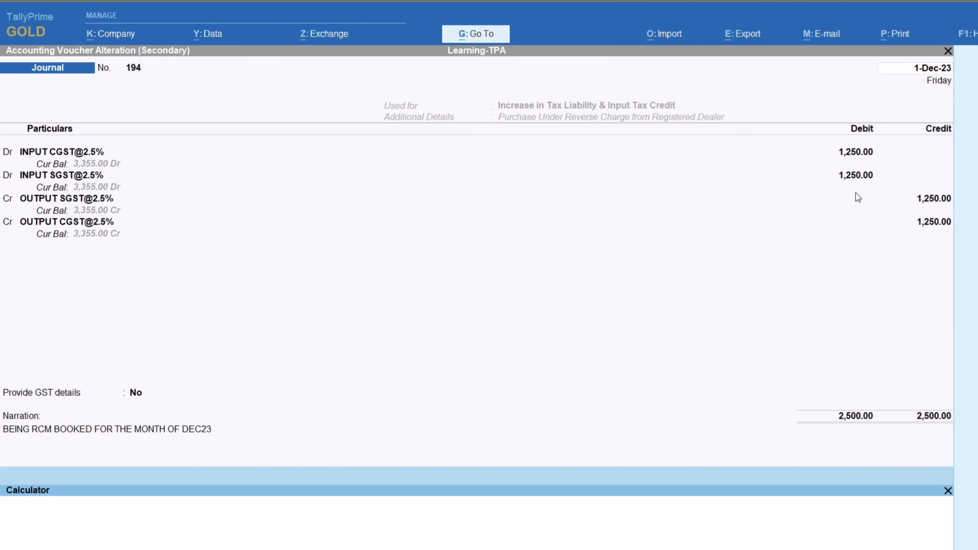
pyautogui.press('Escape')
pyautogui.press('Escape')
pyautogui.press('Escape')
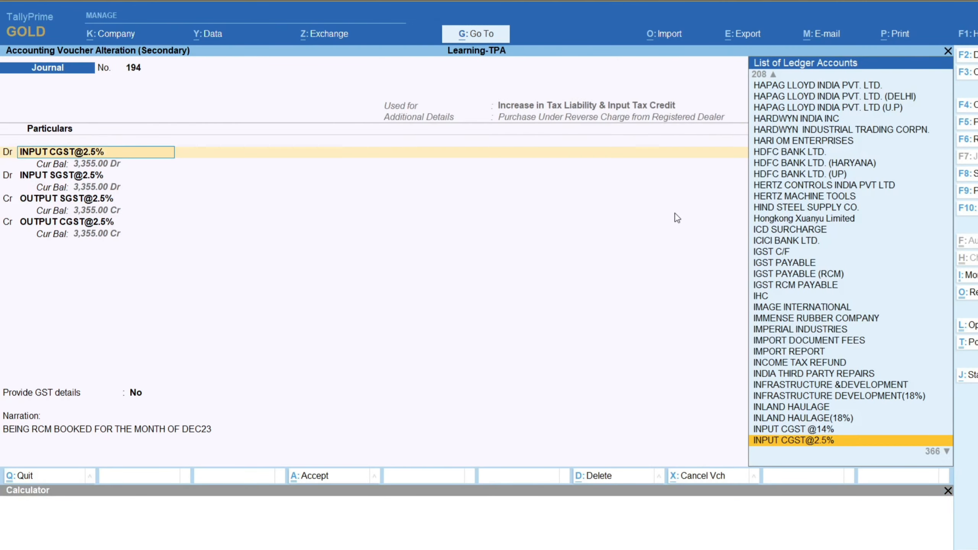
# Review the SHARMA TRANSPORT journal's tax entries and go back to the Input Tax Credit Available summary
pyautogui.press('Down')
pyautogui.press('Return')
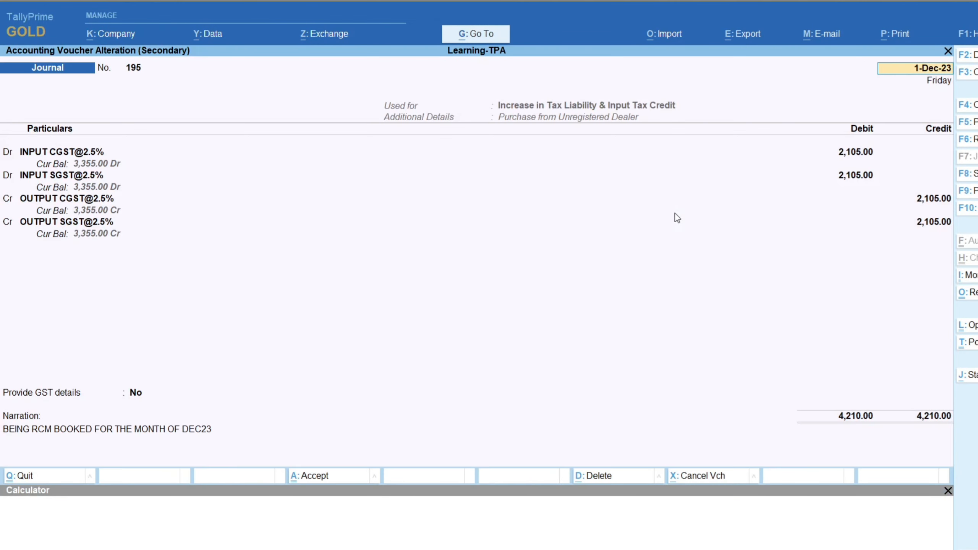
pyautogui.hotkey('ctrl', 'n')
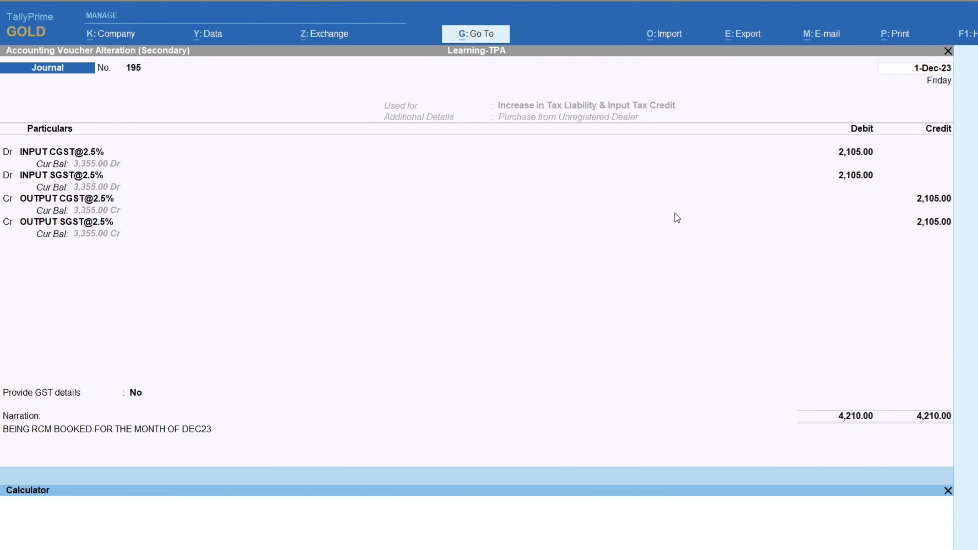
pyautogui.press('Escape')
pyautogui.press('Escape')
pyautogui.press('Escape')
pyautogui.press('Escape')
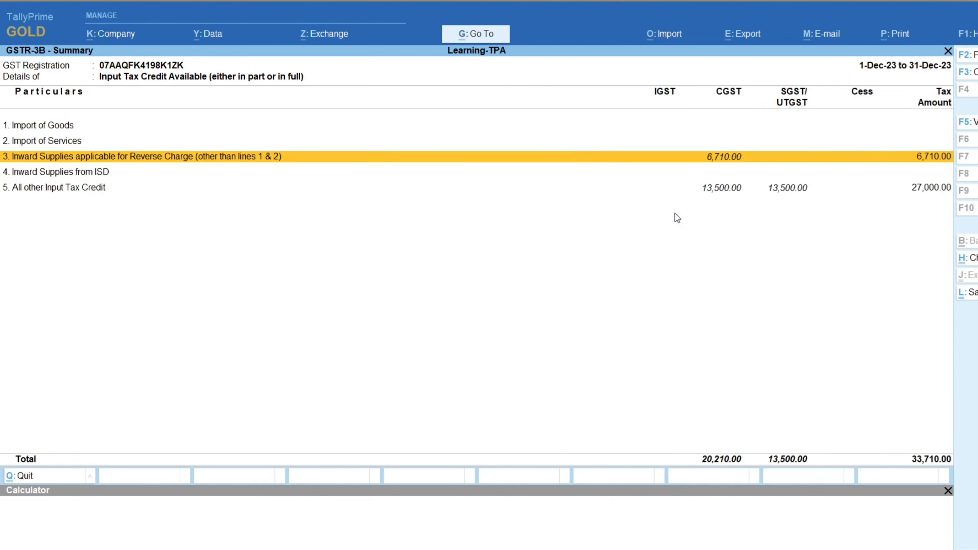
# Leave the GSTR-3B report and start a new journal voucher dated 2-12-2023
pyautogui.press('Escape')
pyautogui.press('Escape')
pyautogui.press('Escape')
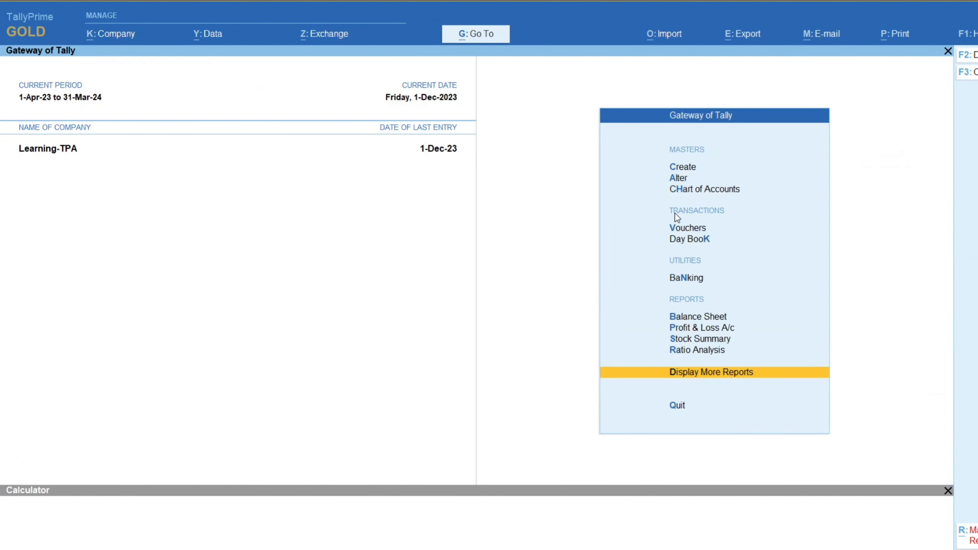
pyautogui.press('v')
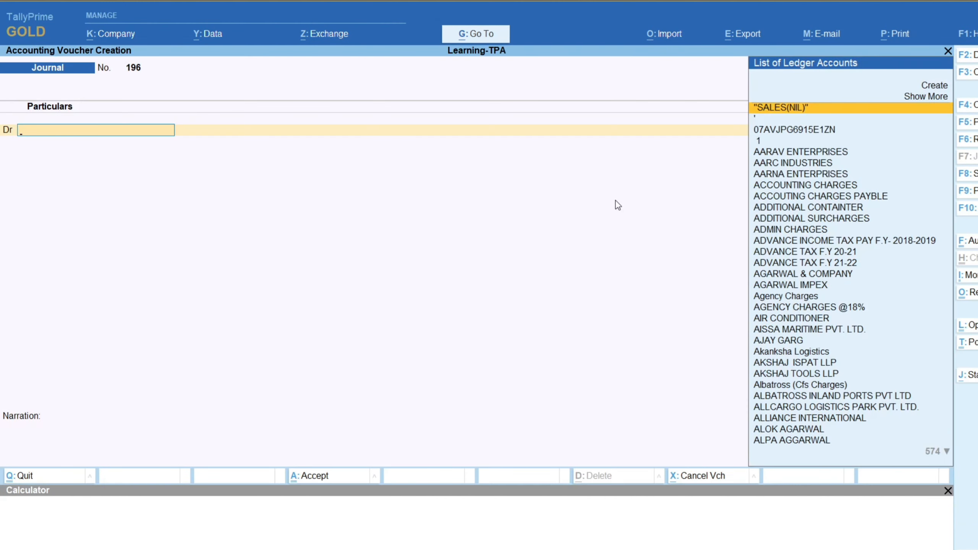
pyautogui.press('F2')
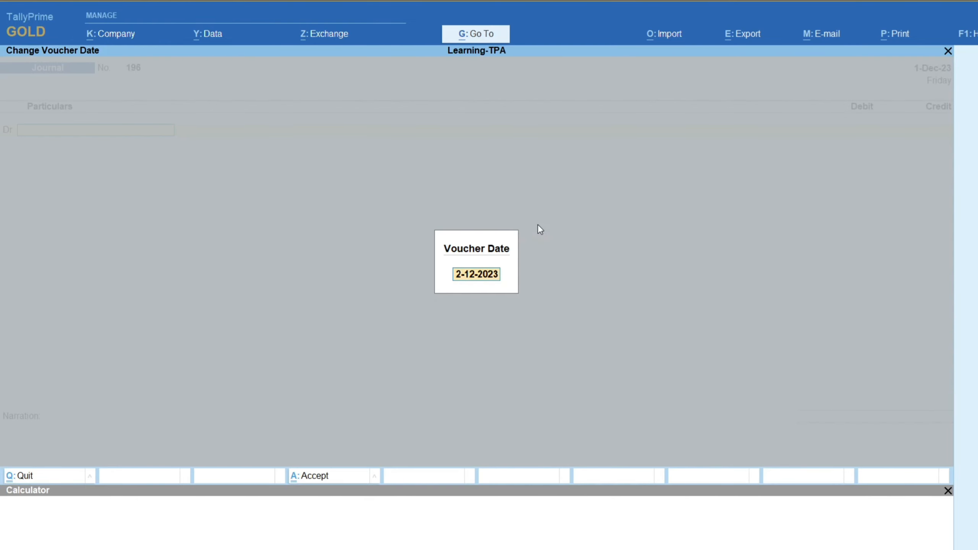
pyautogui.press('Return')
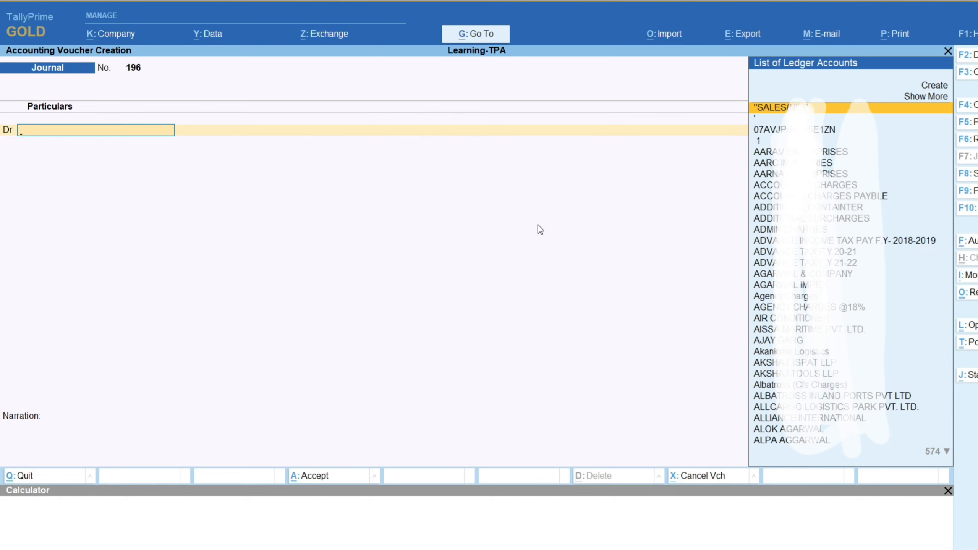
pyautogui.write('CGST')
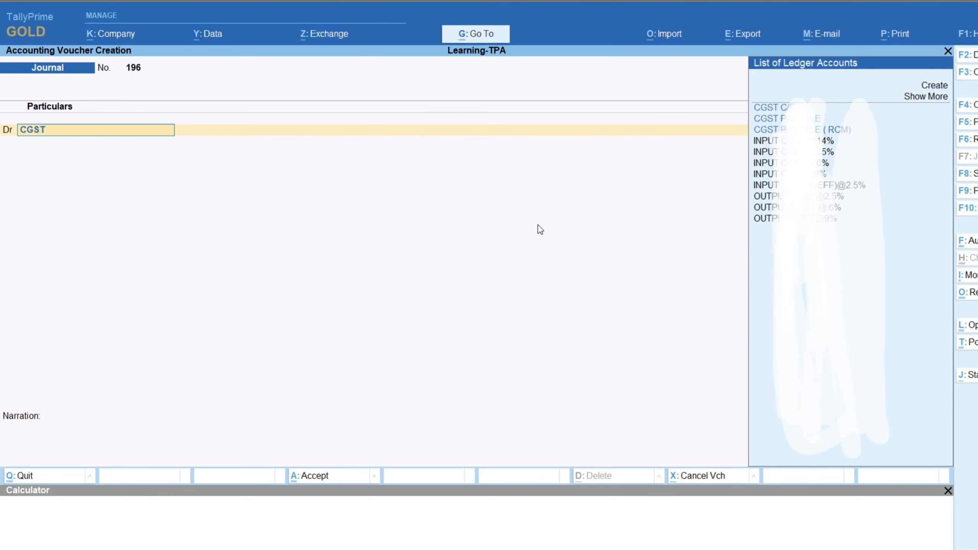
pyautogui.press('Down')
pyautogui.press('Down')
pyautogui.press('Down')
pyautogui.press('Down')
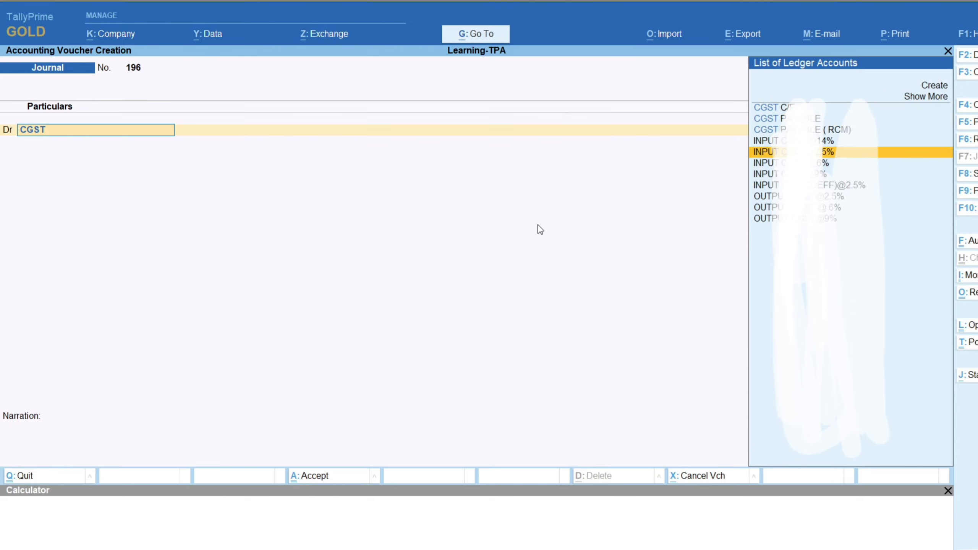
pyautogui.press('Return')
pyautogui.press('BackSpace')
pyautogui.write('CGST')
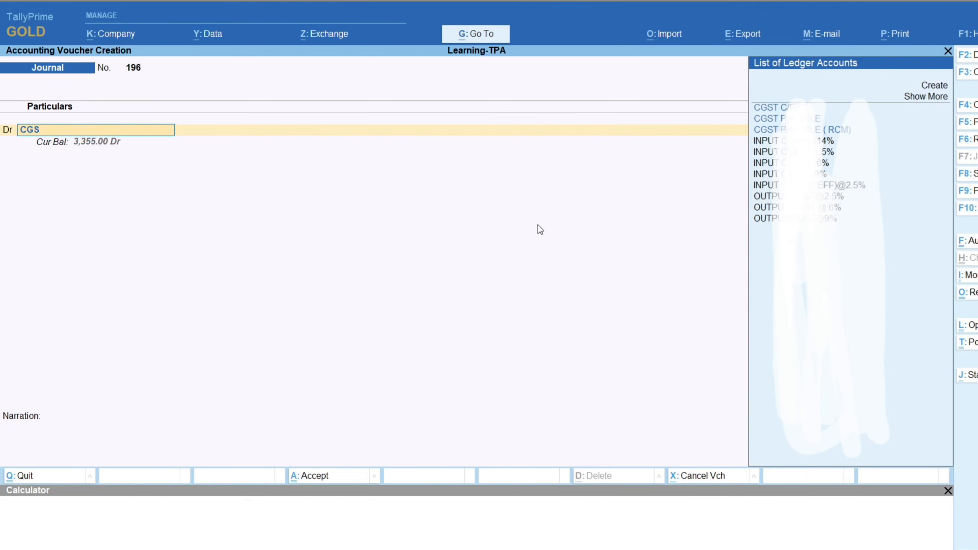
pyautogui.press('Down')
pyautogui.press('Down')
pyautogui.press('Down')
pyautogui.press('Down')
pyautogui.press('Down')
pyautogui.press('Down')
pyautogui.press('Down')
pyautogui.press('Down')
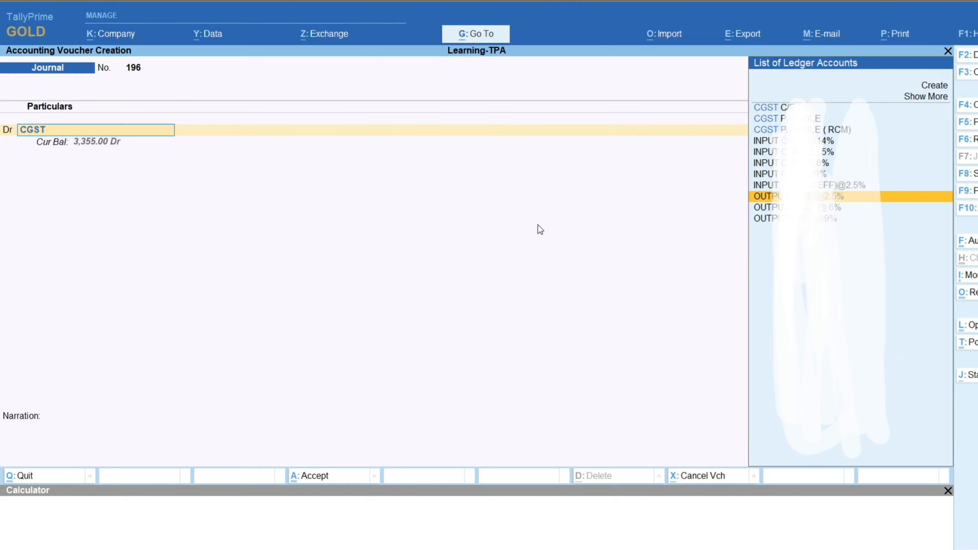
pyautogui.press('Return')
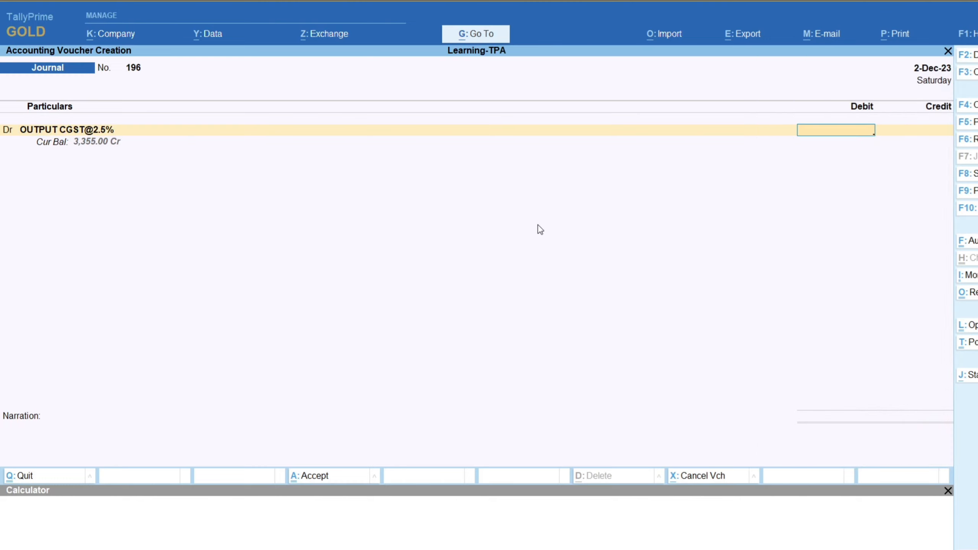
pyautogui.hotkey('ctrl', 'n')
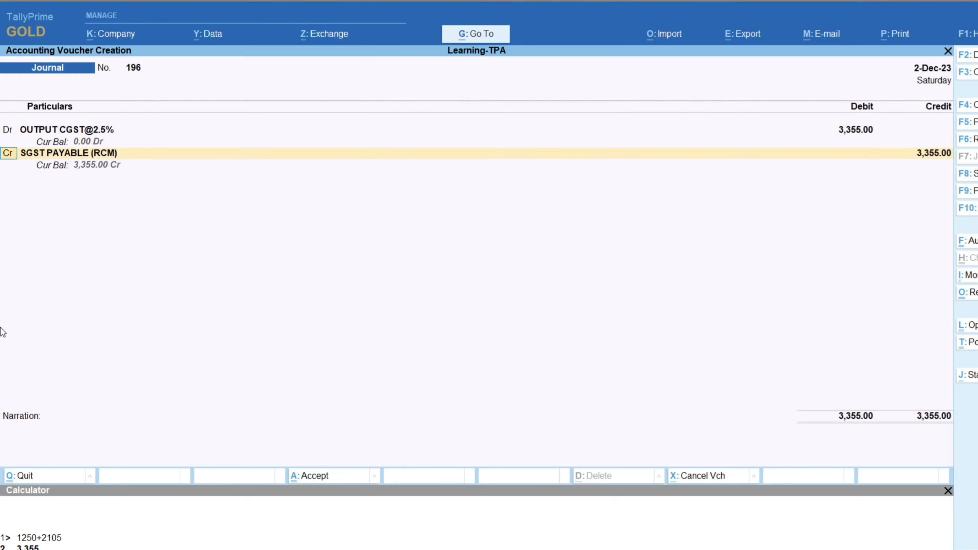
pyautogui.write('D')
pyautogui.press('Return')
pyautogui.write('SGST')
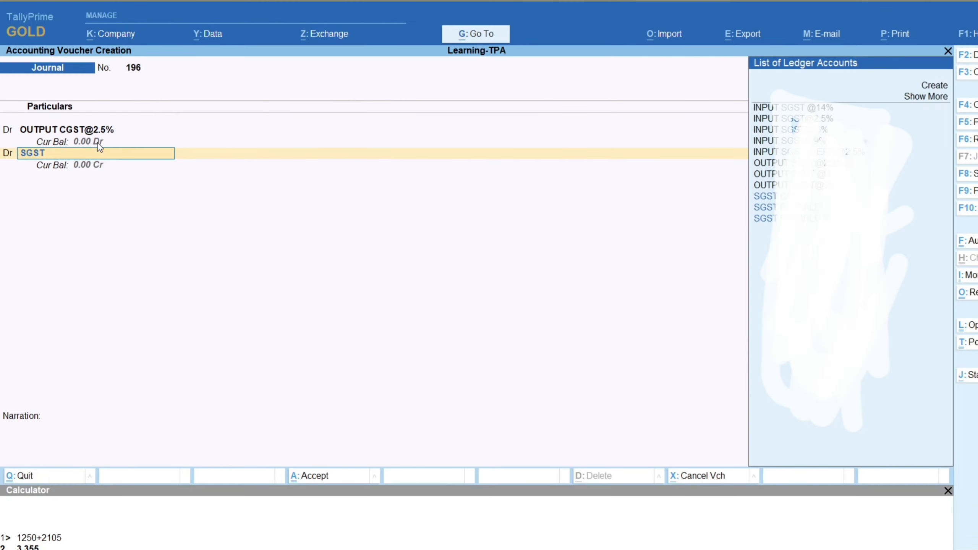
pyautogui.press('Up')
pyautogui.press('Up')
pyautogui.press('Up')
pyautogui.press('Return')
pyautogui.write('3355')
pyautogui.press('Return')
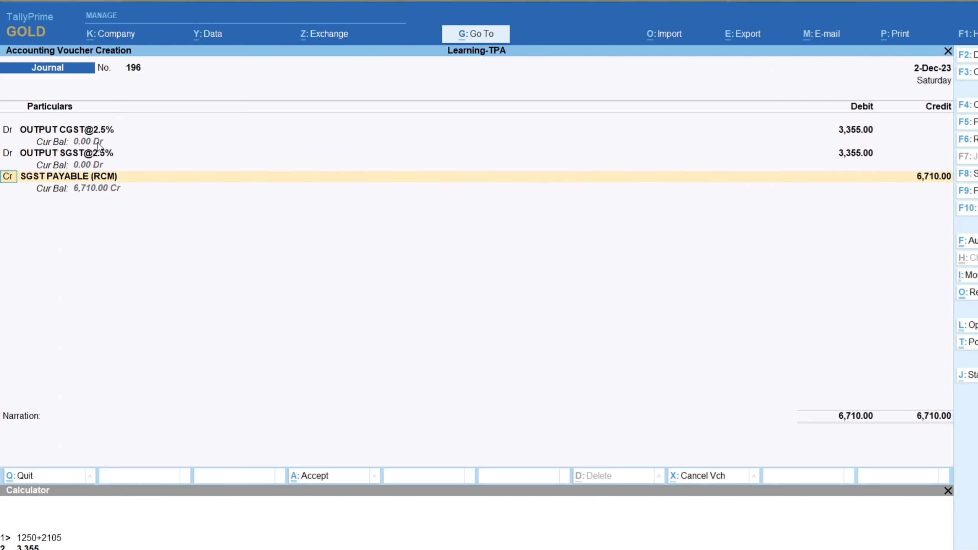
# Change the credit line's ledger to CGST PAYABLE (RCM) and set its amount to 3,355
pyautogui.press('Return')
pyautogui.write('CGS')
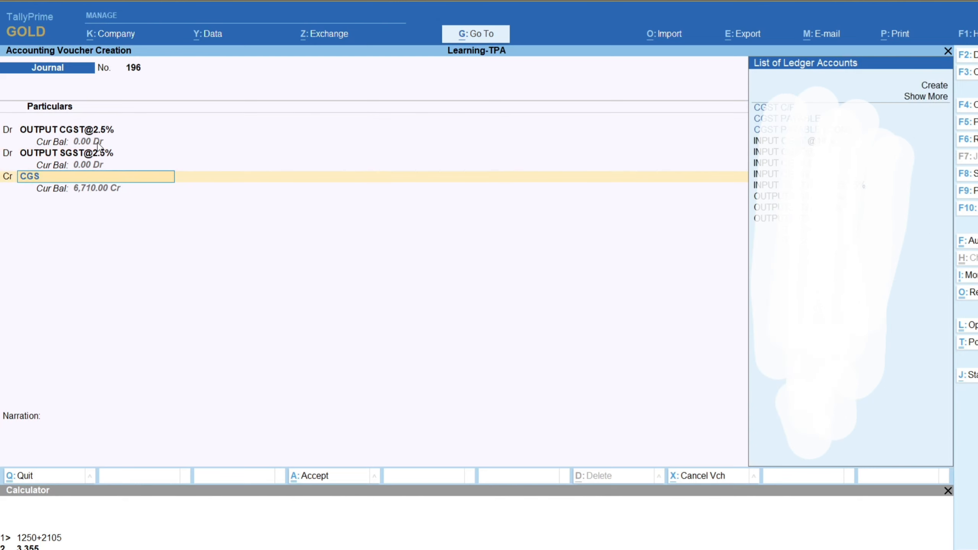
pyautogui.press('Down')
pyautogui.press('Down')
pyautogui.press('Return')
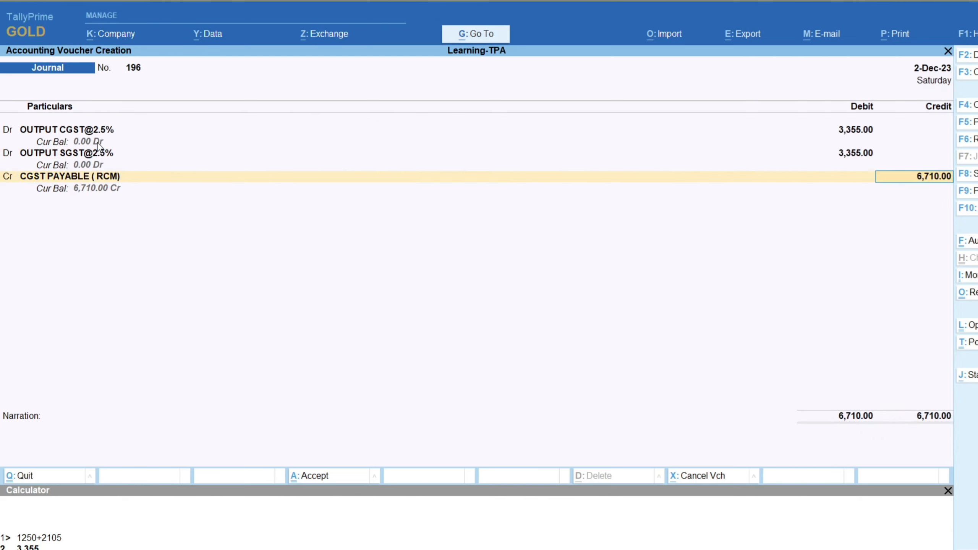
pyautogui.write('3355')
pyautogui.press('Return')
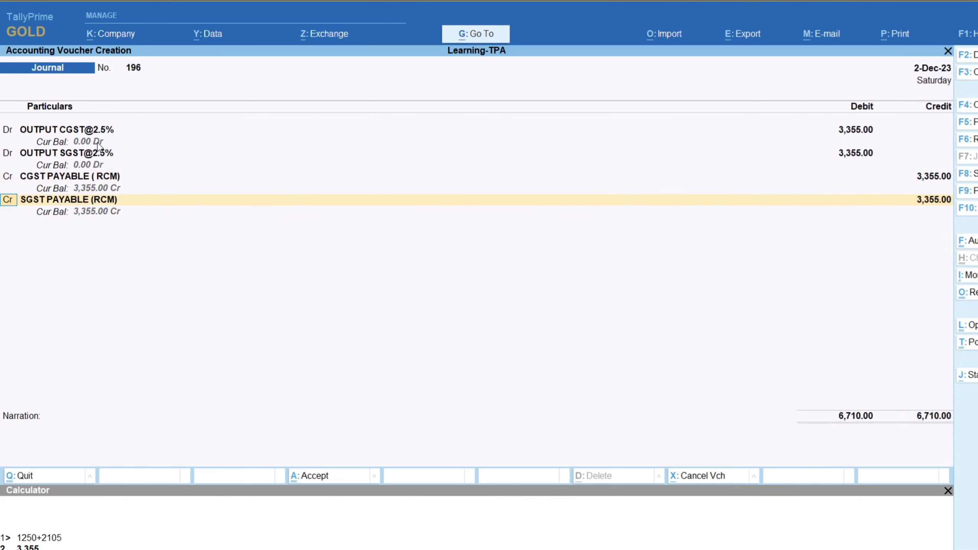
# Credit SGST PAYABLE (RCM) with the remaining 3,355 and save the journal without a narration
pyautogui.press('Return')
pyautogui.press('Return')
pyautogui.press('Return')
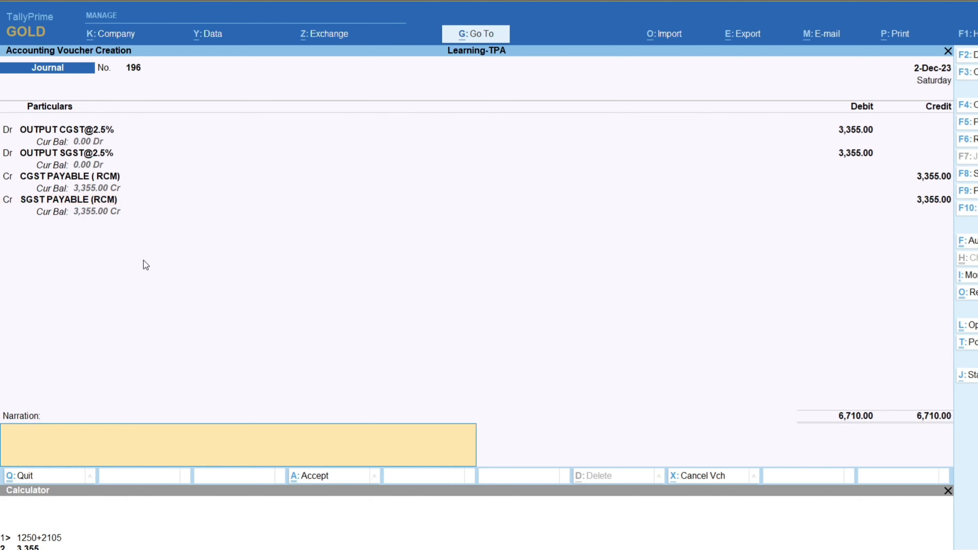
pyautogui.press('ctrl')
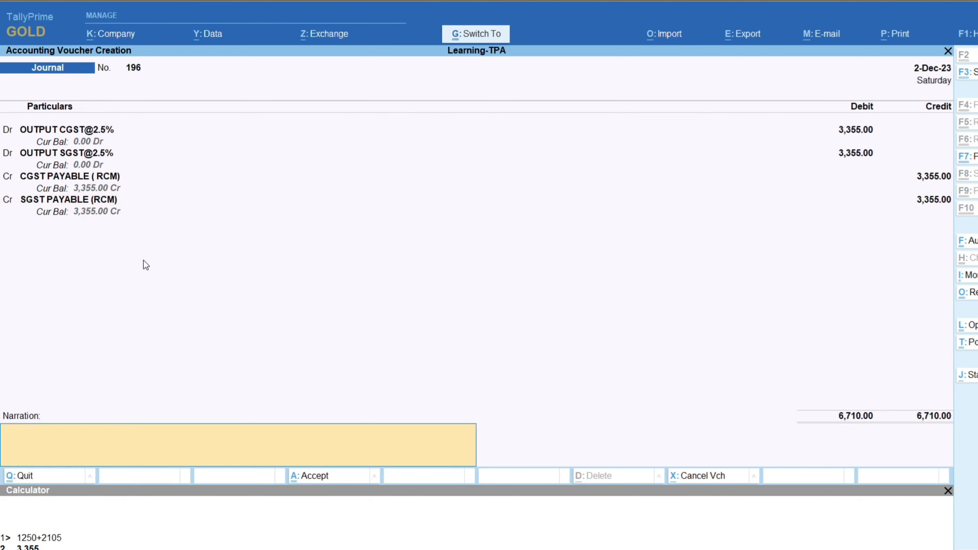
pyautogui.hotkey('ctrl', 'a')
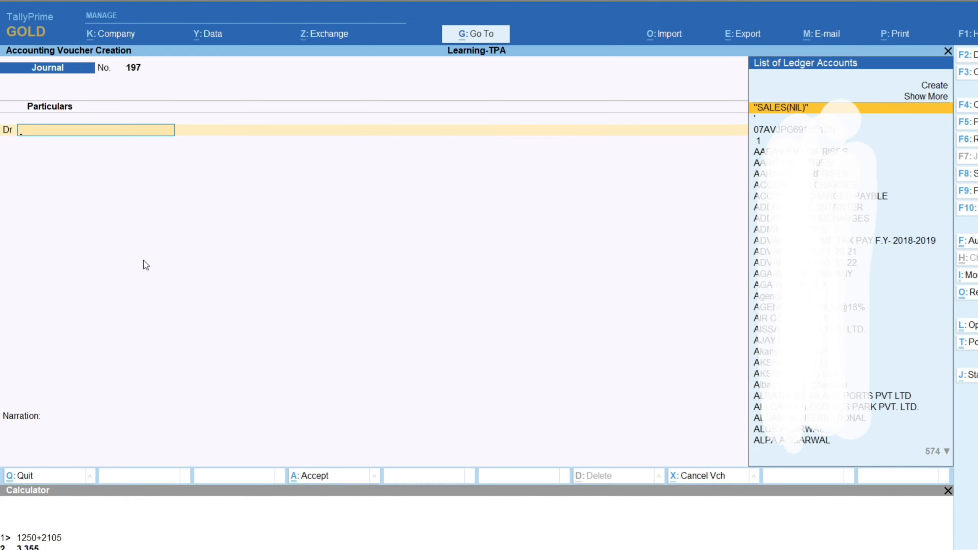
# Start a payment voucher and debit CGST PAYABLE (RCM) with 3,355
pyautogui.press('F5')
pyautogui.write('CGST')
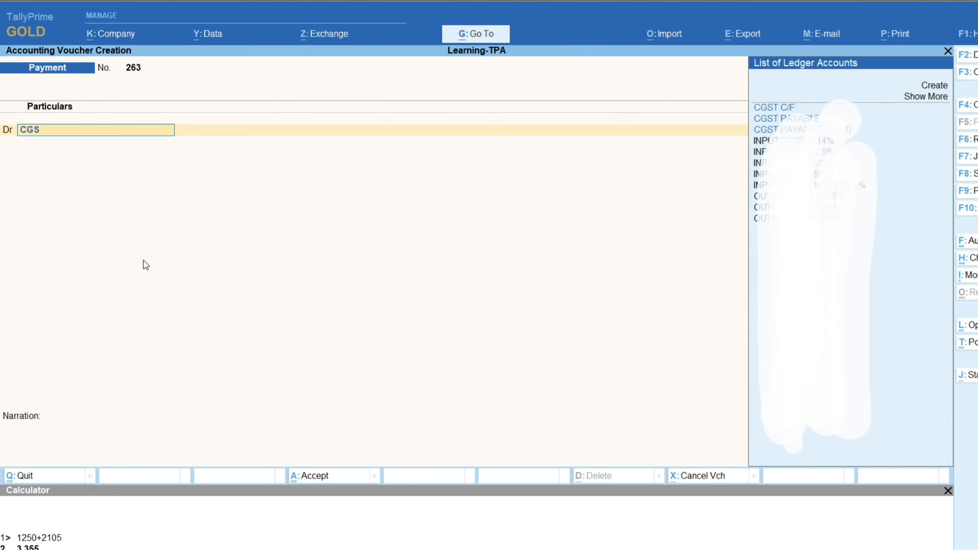
pyautogui.press('Down')
pyautogui.press('Down')
pyautogui.press('Return')
pyautogui.write('3355')
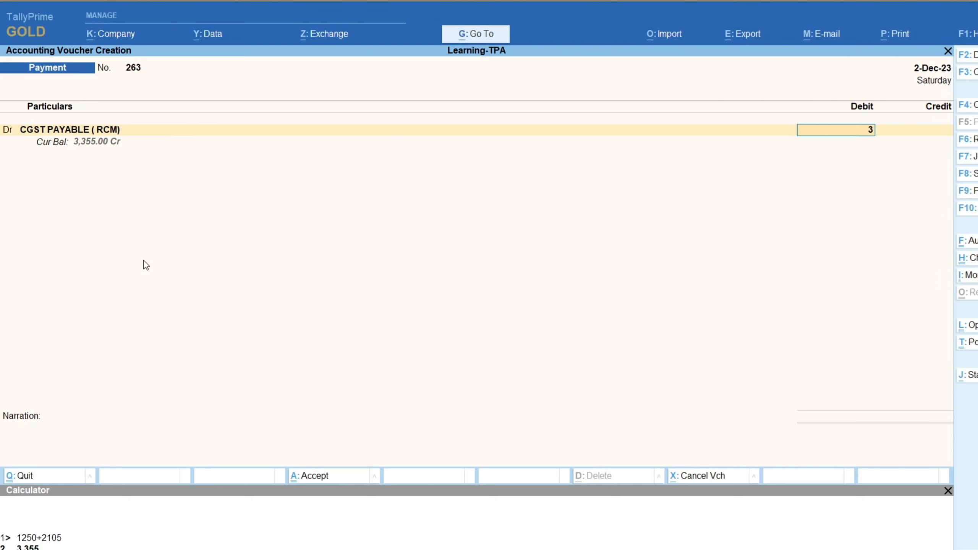
pyautogui.press('Return')
# Add a debit line for SGST PAYABLE (RCM) with 3,355 to the payment voucher
pyautogui.press('d')
pyautogui.press('Return')
pyautogui.write('SGST')
pyautogui.press('Down')
pyautogui.press('Down')
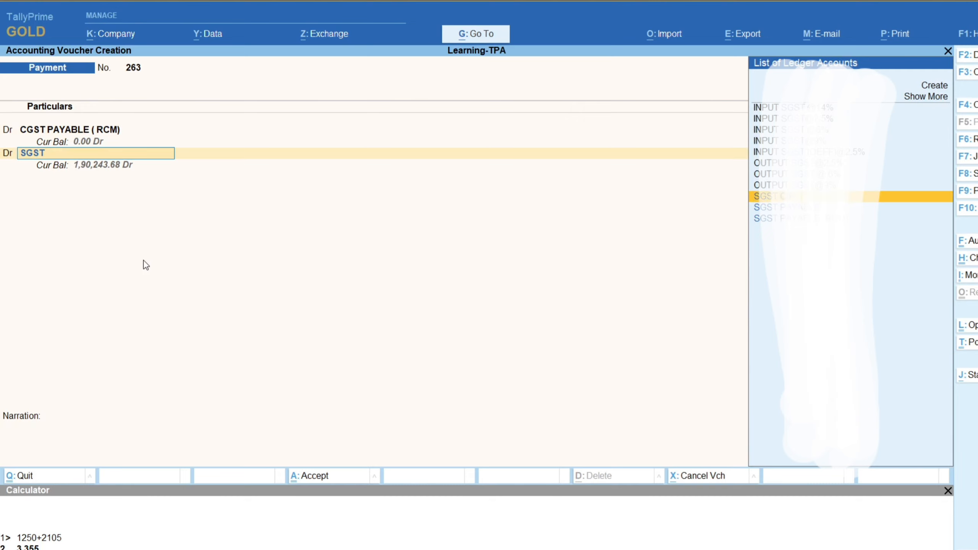
pyautogui.press('Up')
pyautogui.press('Up')
pyautogui.press('Up')
pyautogui.press('Up')
pyautogui.press('Up')
pyautogui.press('Down')
pyautogui.press('Down')
pyautogui.press('Down')
pyautogui.press('Down')
pyautogui.press('Down')
pyautogui.press('Down')
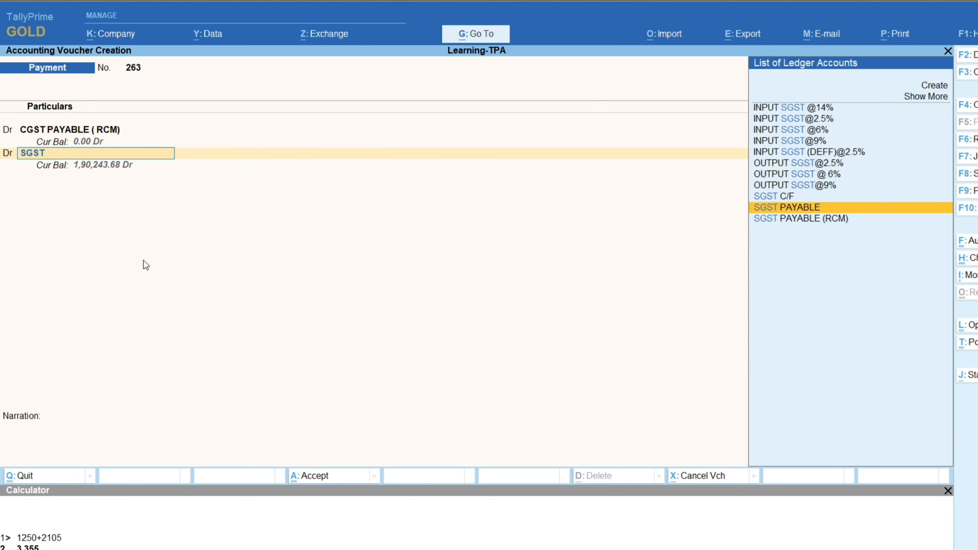
pyautogui.press('Return')
pyautogui.write('3355')
pyautogui.press('Return')
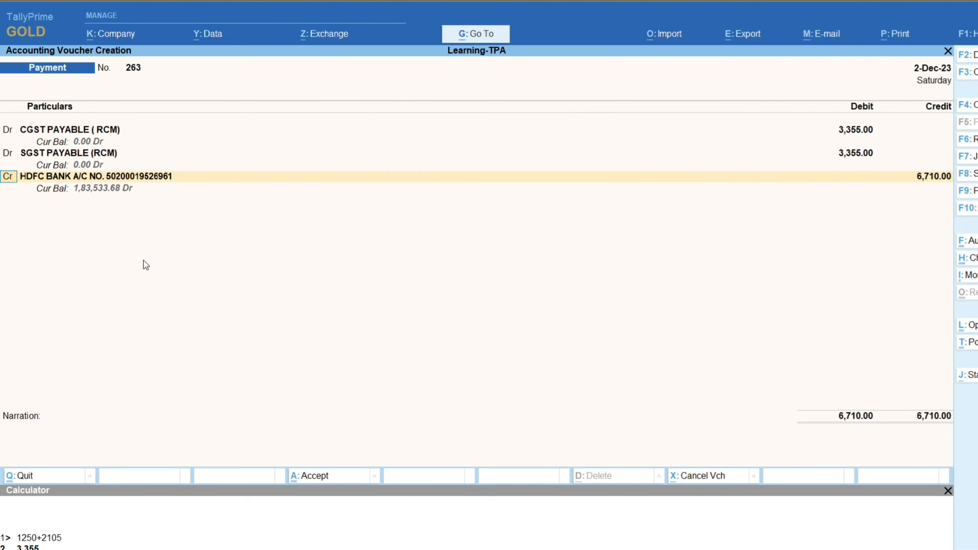
# Credit the HDFC bank account with 6,710 by cheque and save the payment voucher
pyautogui.press('Return')
pyautogui.press('Return')
pyautogui.press('Return')
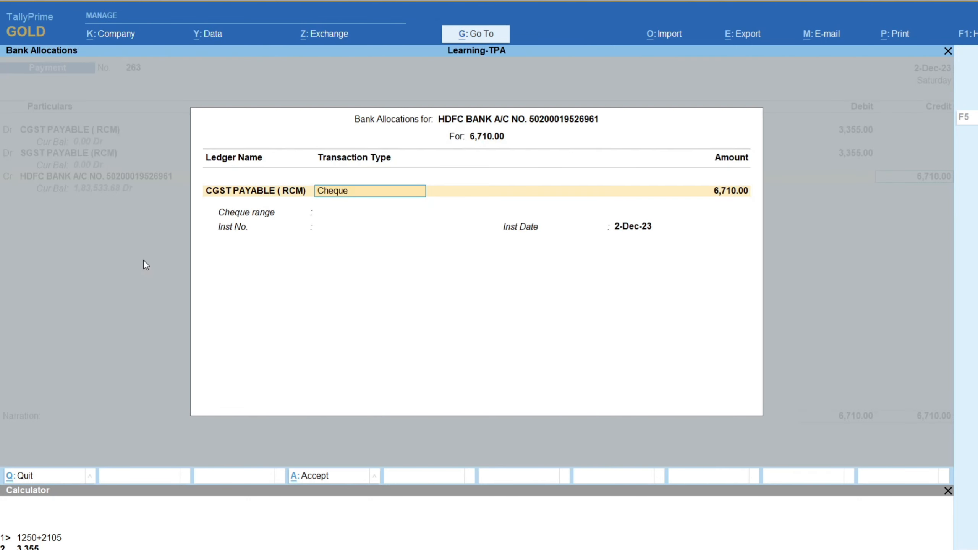
pyautogui.hotkey('ctrl', 'a')
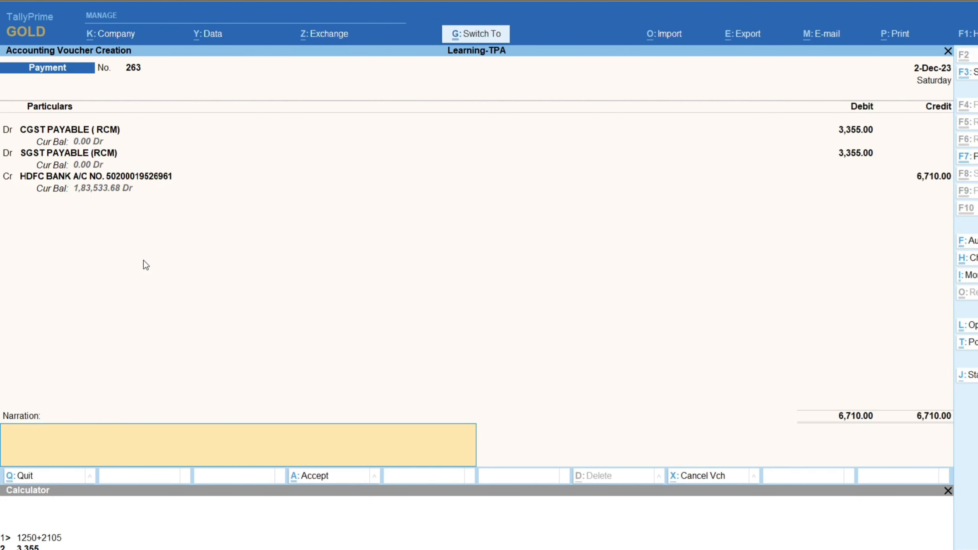
pyautogui.press('Return')
pyautogui.press('Escape')
pyautogui.press('Return')
pyautogui.press('Escape')
pyautogui.press('Escape')
pyautogui.write('dalCGST')
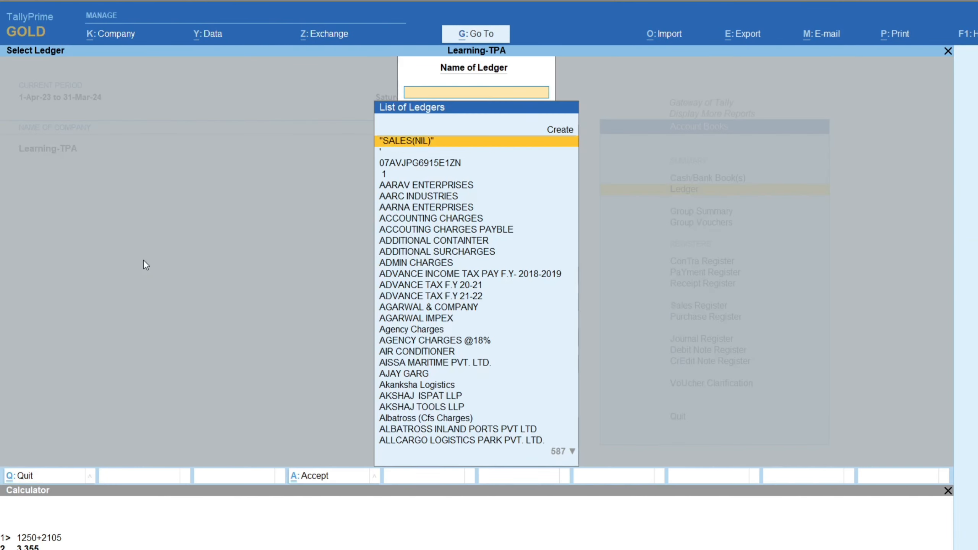
pyautogui.press('Down')
pyautogui.press('Down')
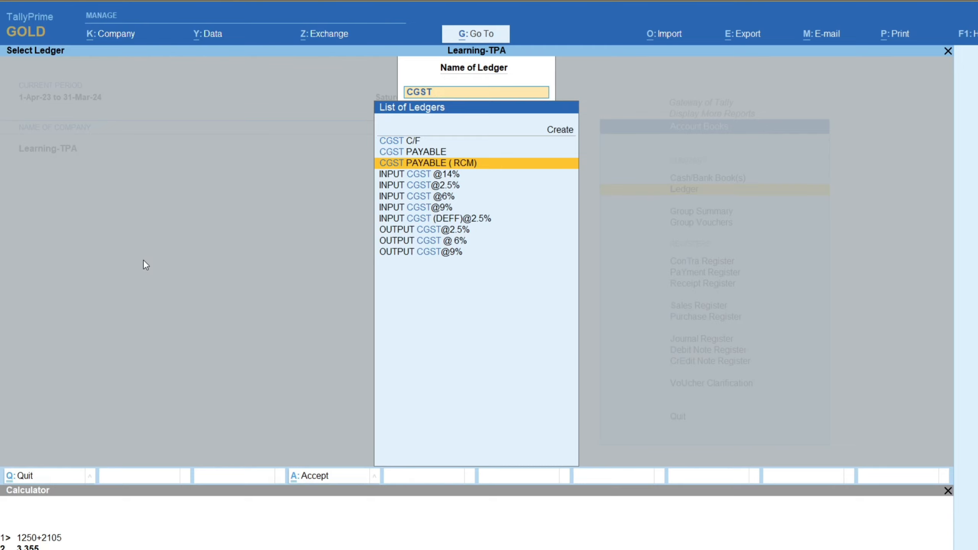
pyautogui.press('Down')
pyautogui.press('Down')
pyautogui.press('Down')
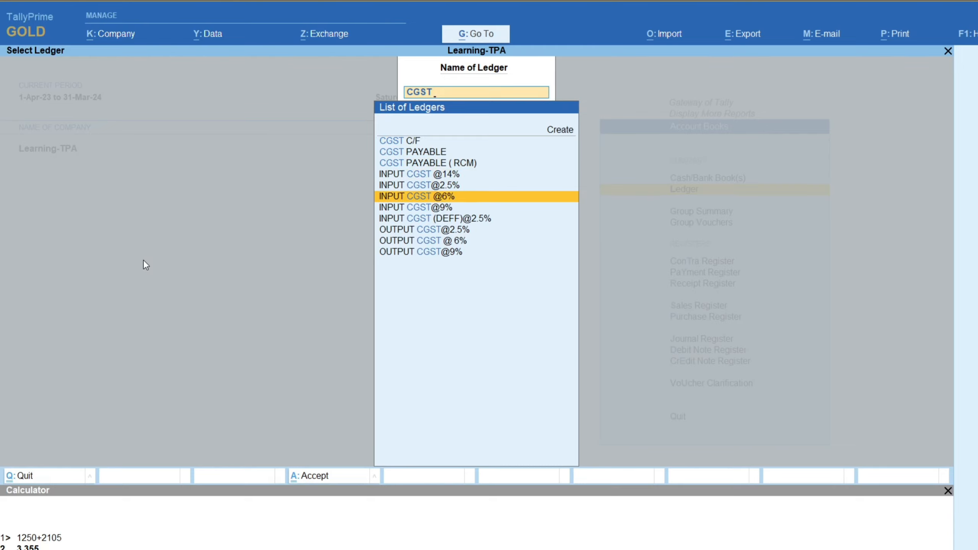
pyautogui.press('Down')
pyautogui.press('Down')
pyautogui.press('Down')
pyautogui.press('Return')
pyautogui.hotkey('alt', 'F2')
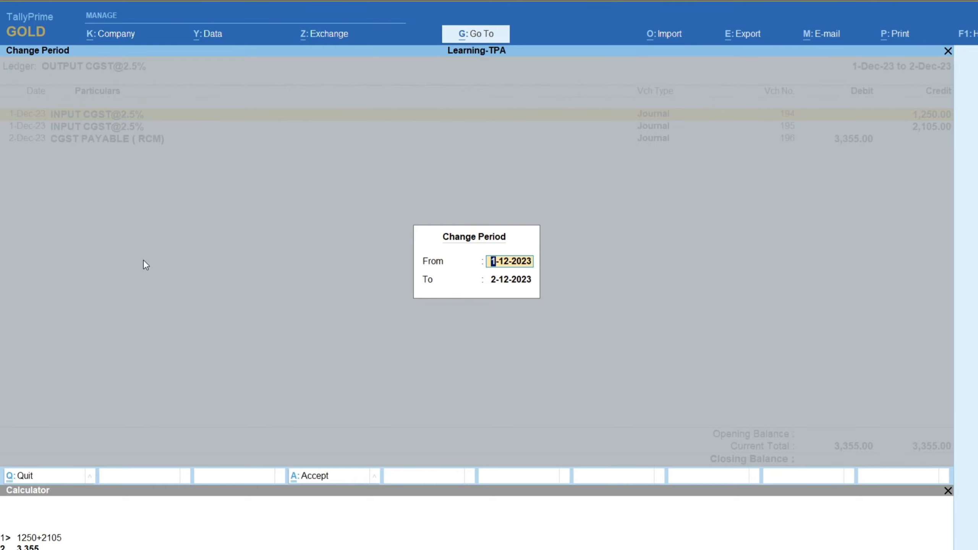
pyautogui.press('Return')
pyautogui.press('Return')
# Review the tax entries of journal 194 from the ledger, then close it without changes
pyautogui.press('Down')
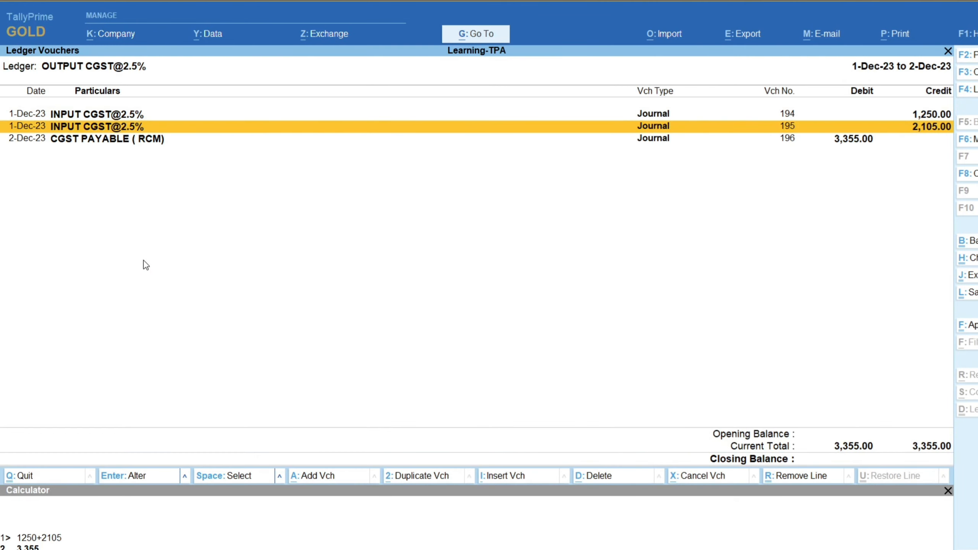
pyautogui.press('Up')
pyautogui.press('Return')
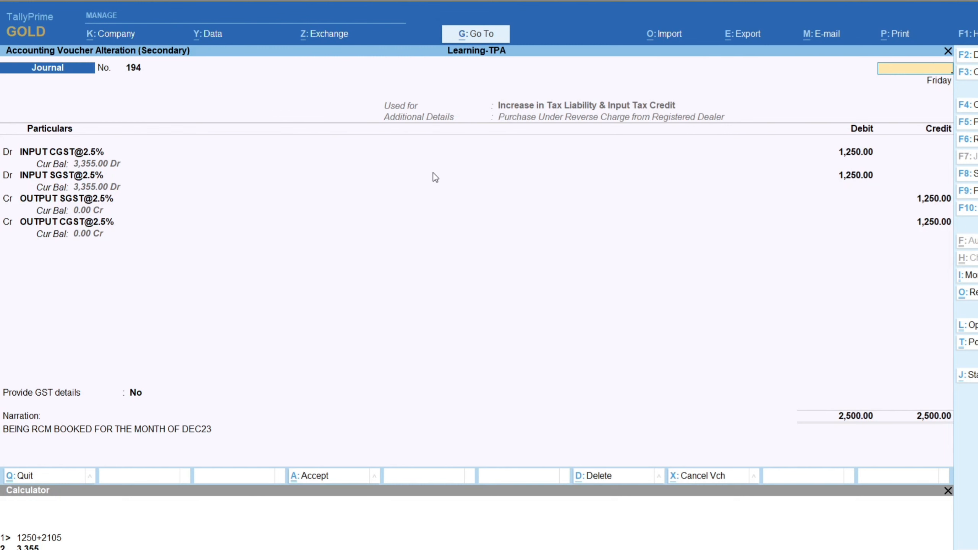
pyautogui.press('Escape')
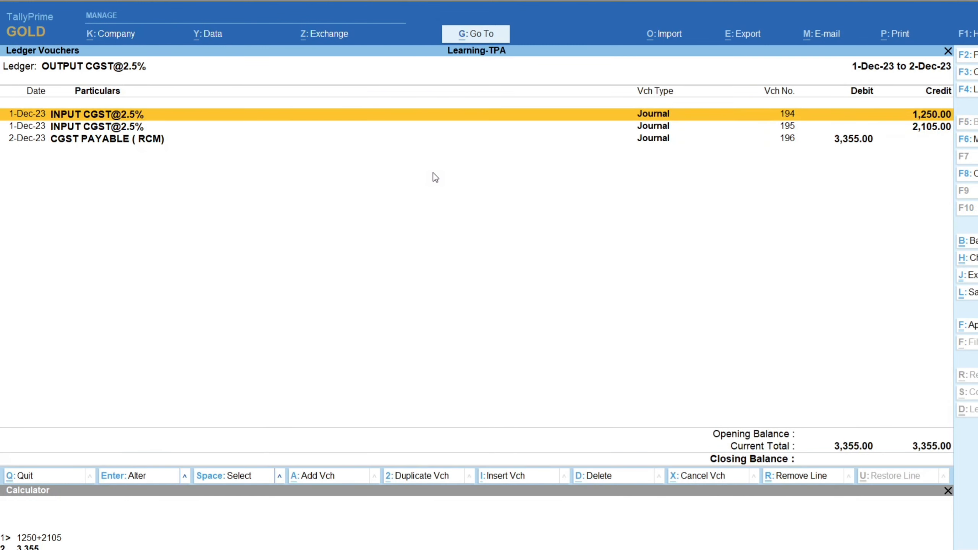
pyautogui.press('Return')
pyautogui.press('Escape')
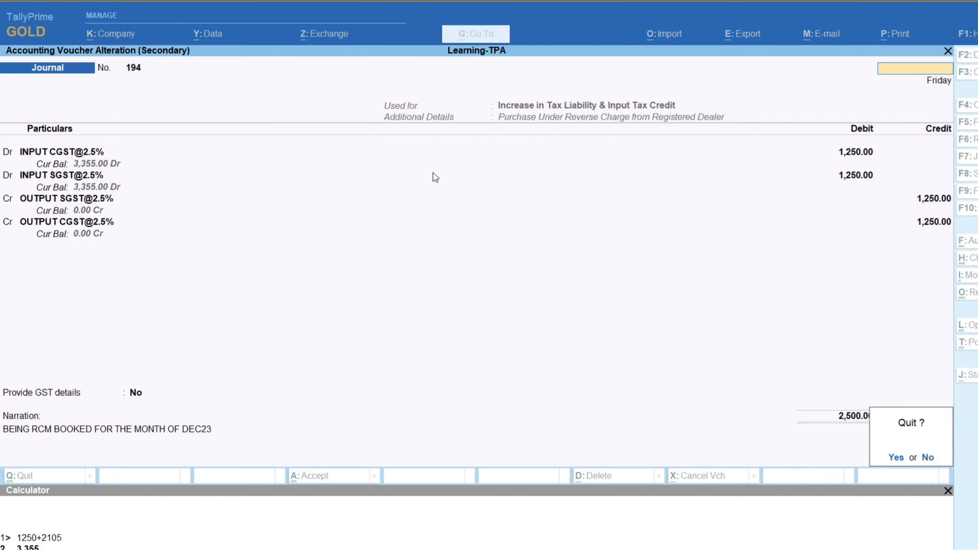
pyautogui.press('y')
# Review journal 196's transfer from the output tax ledgers to the RCM payable ledgers, then close it without changes
pyautogui.press('Down')
pyautogui.press('Down')
pyautogui.press('Return')
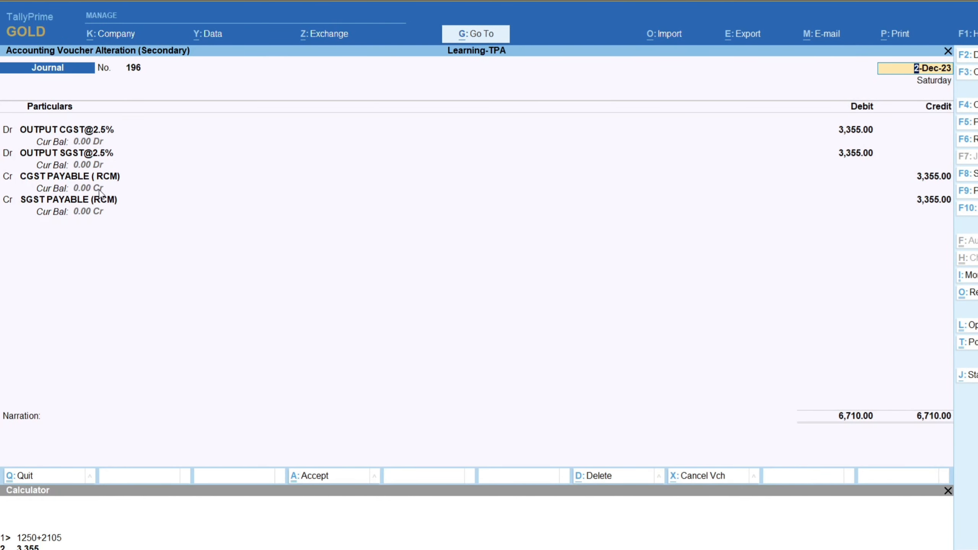
pyautogui.press('Escape')
pyautogui.press('y')
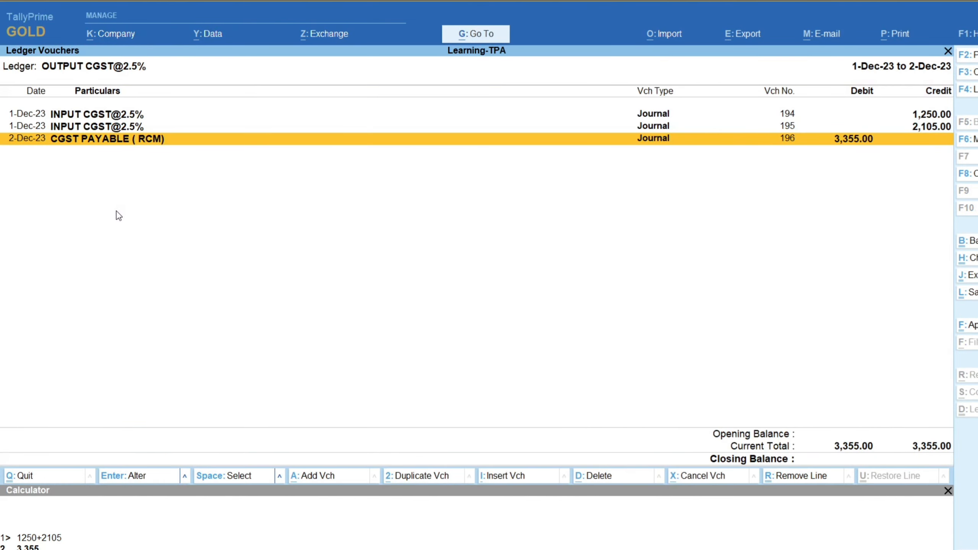